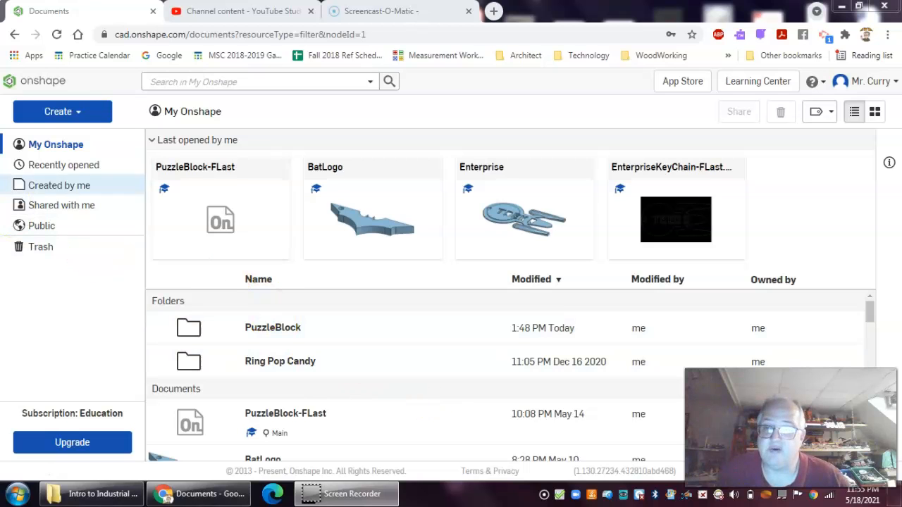
click(64, 115)
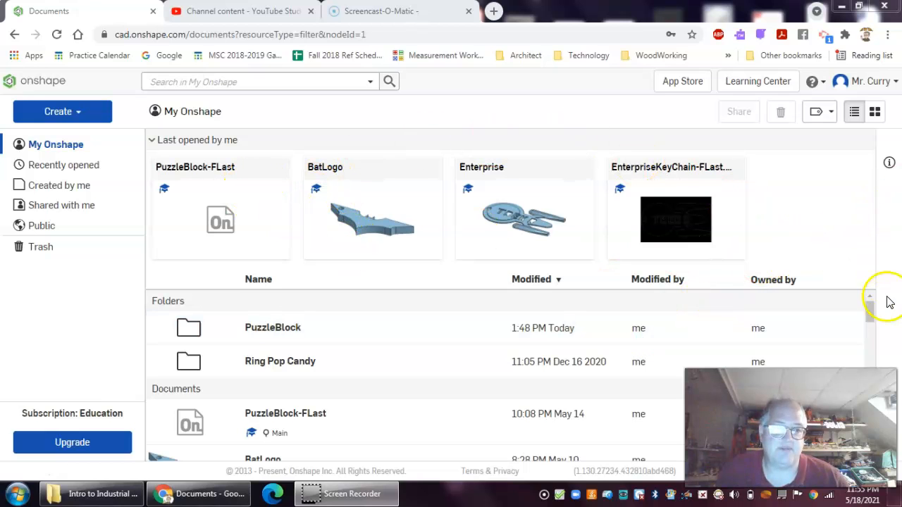
mouse_move(870, 312)
mouse_down()
mouse_move(858, 358)
mouse_move(857, 479)
mouse_move(871, 350)
mouse_move(866, 305)
mouse_up()
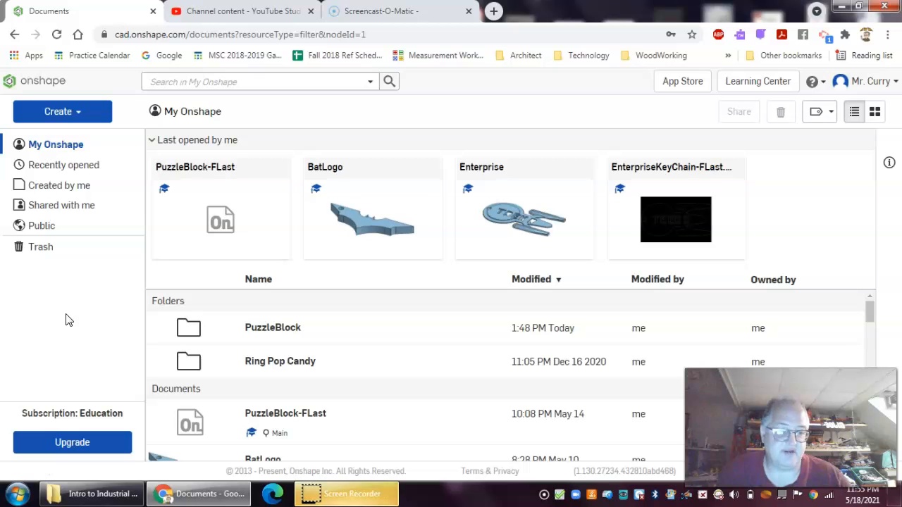
click(87, 328)
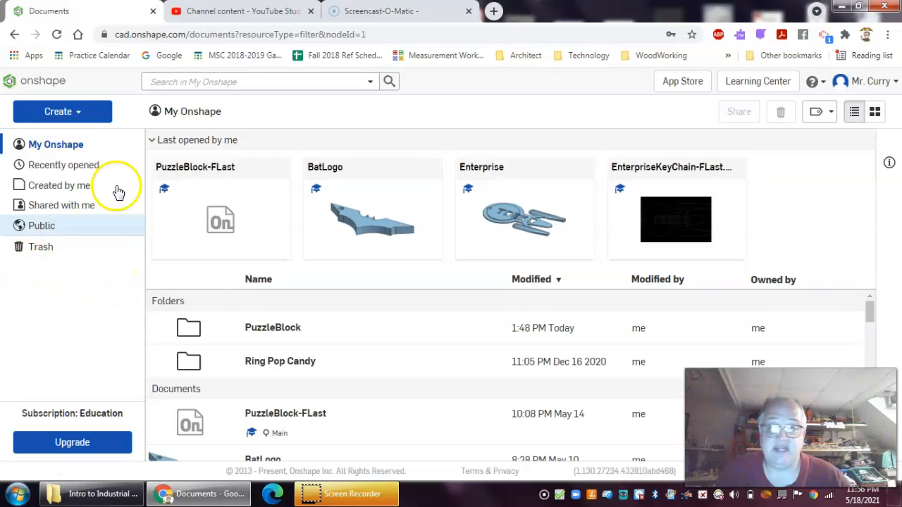
- Create a new document named BlackBody-Flast
click(67, 114)
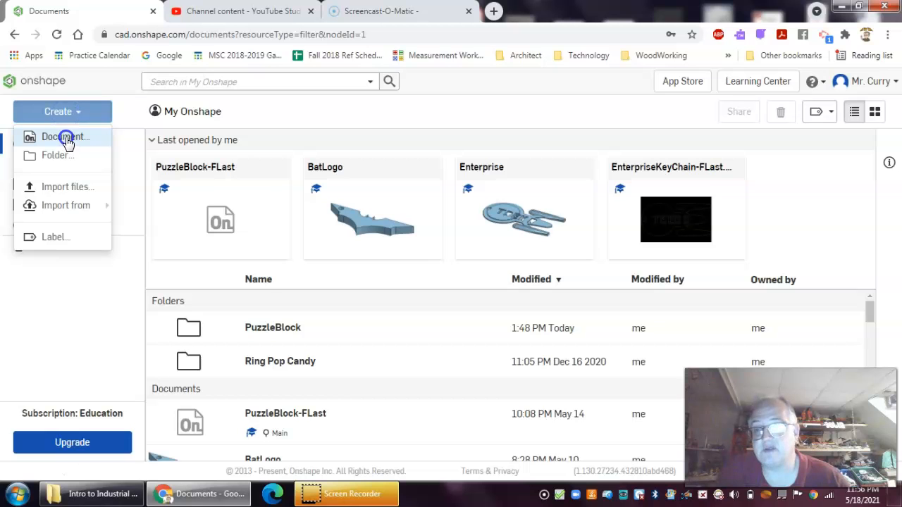
click(65, 138)
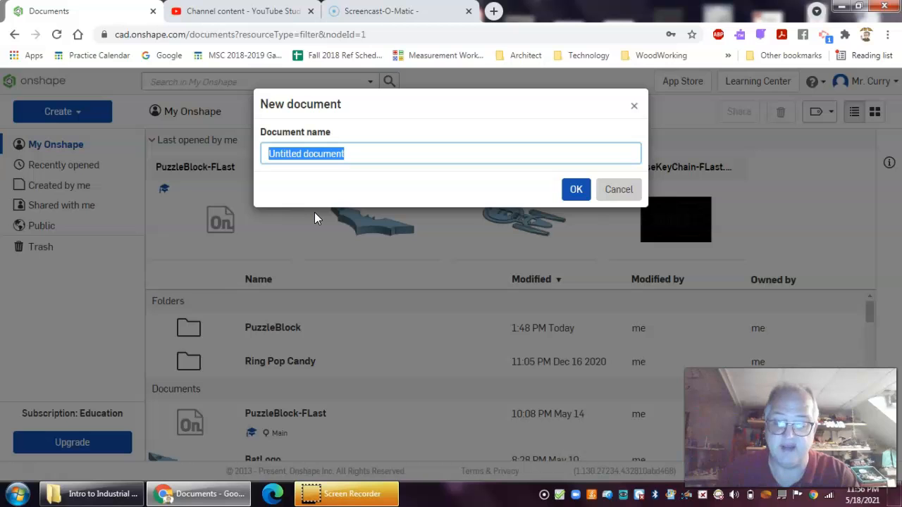
text(Blaf)
key(BackSpace)
text(ckBody)
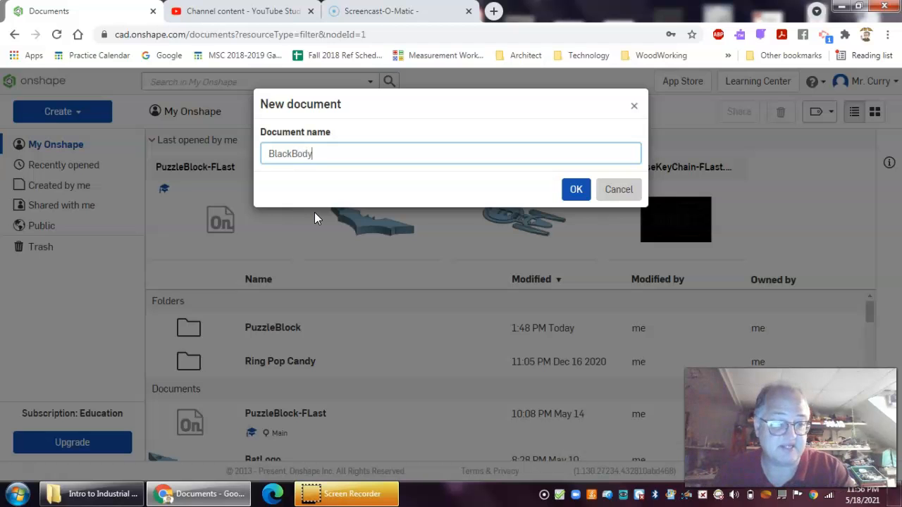
text(-Flast)
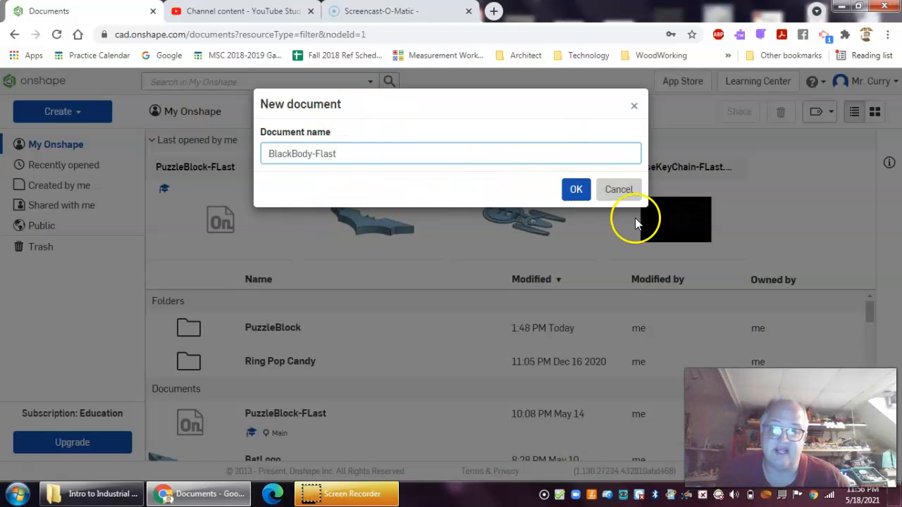
click(576, 189)
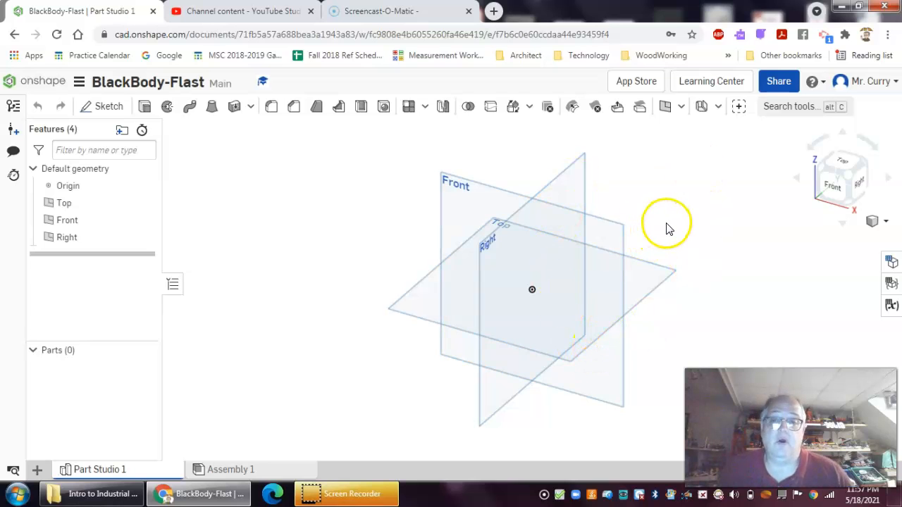
- Examine the default planes and origin from the front and from angled orientations, including the isometric view
click(535, 290)
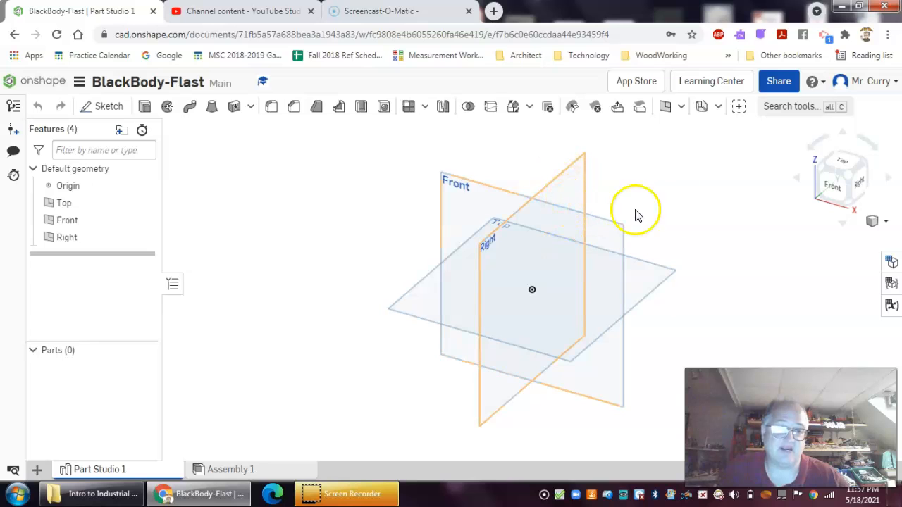
click(835, 192)
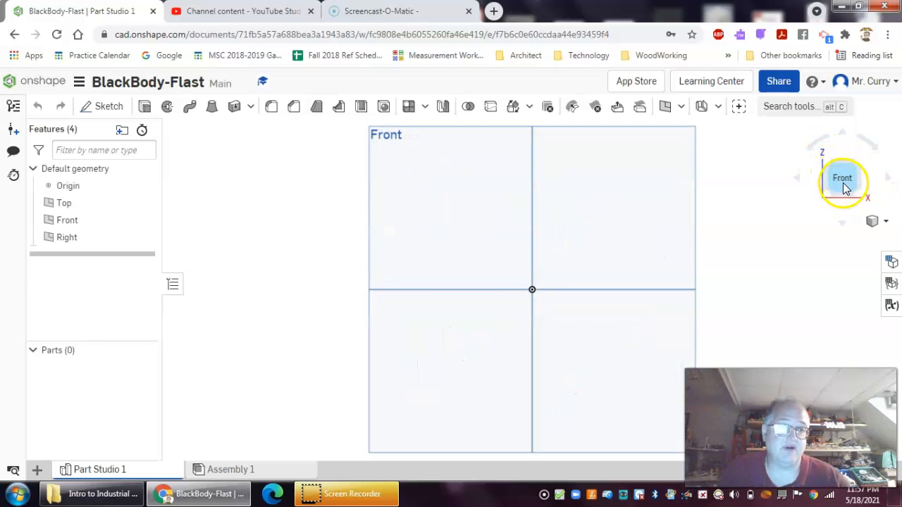
click(829, 168)
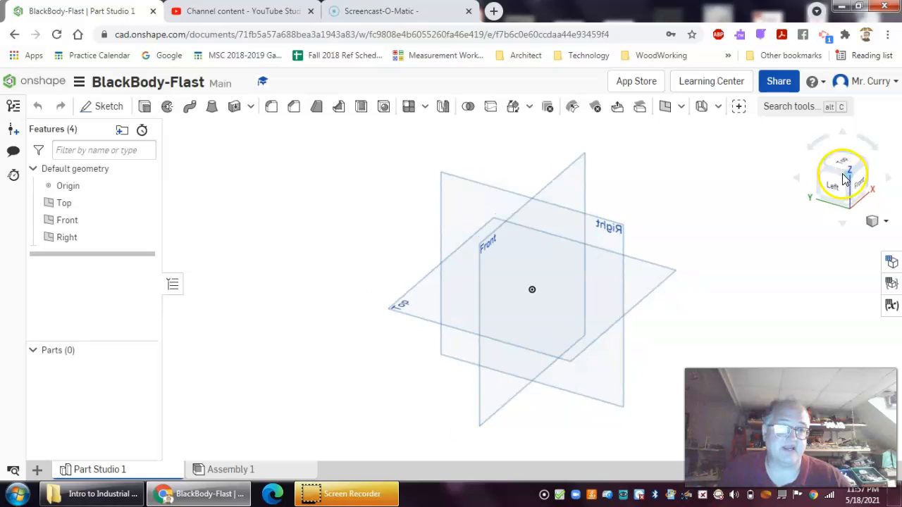
click(839, 167)
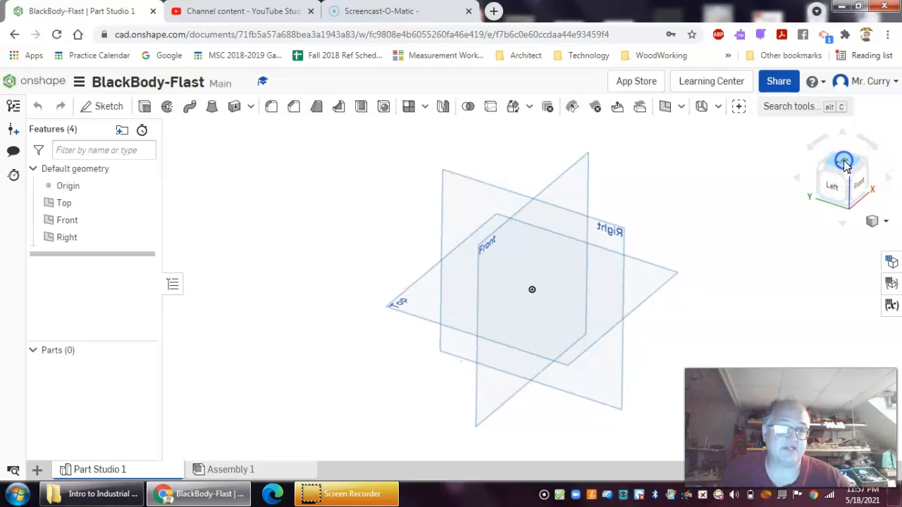
click(860, 200)
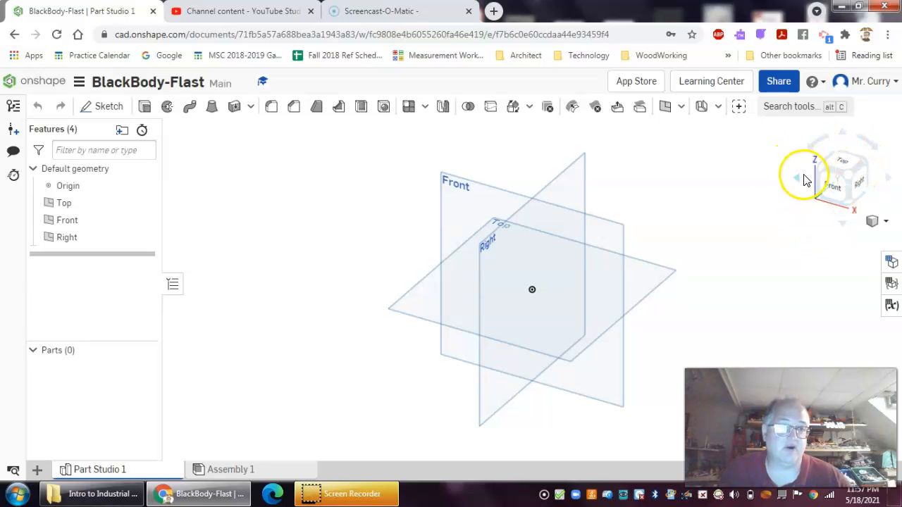
click(886, 223)
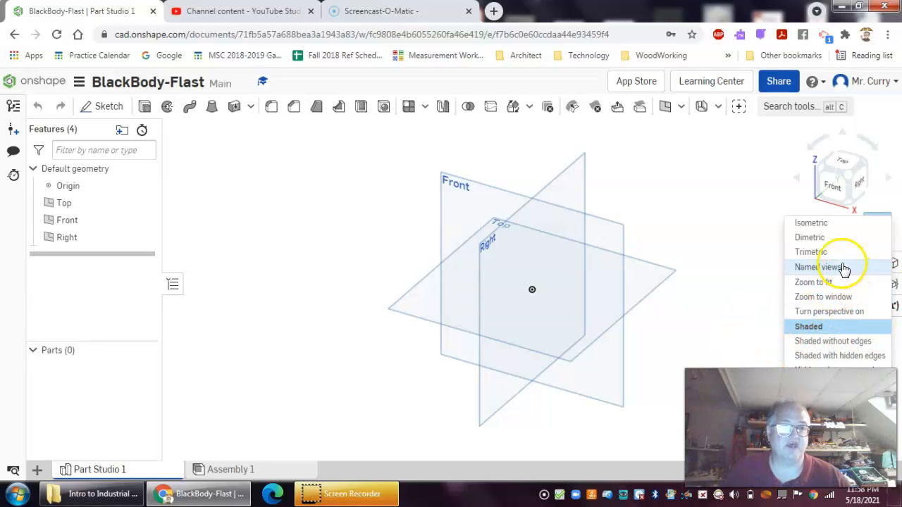
click(811, 224)
click(680, 239)
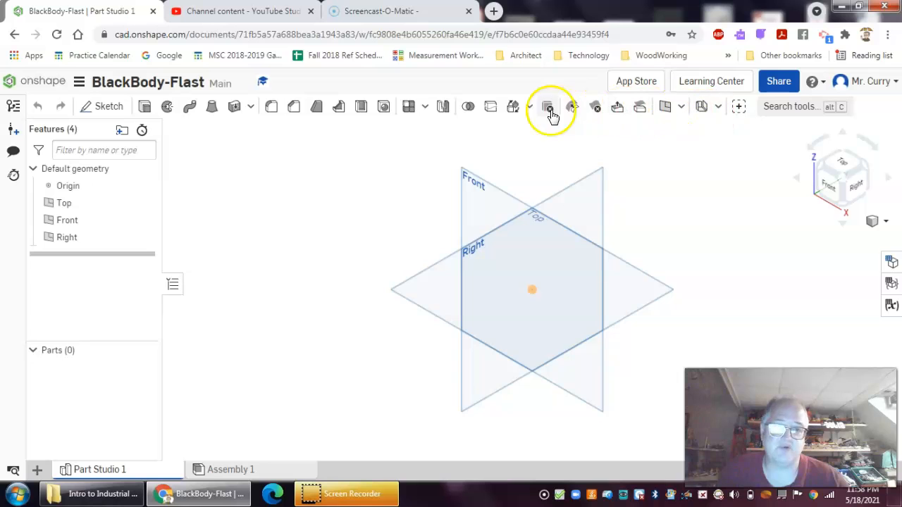
- Start a new sketch on the Front plane and view it straight on from the front
click(105, 109)
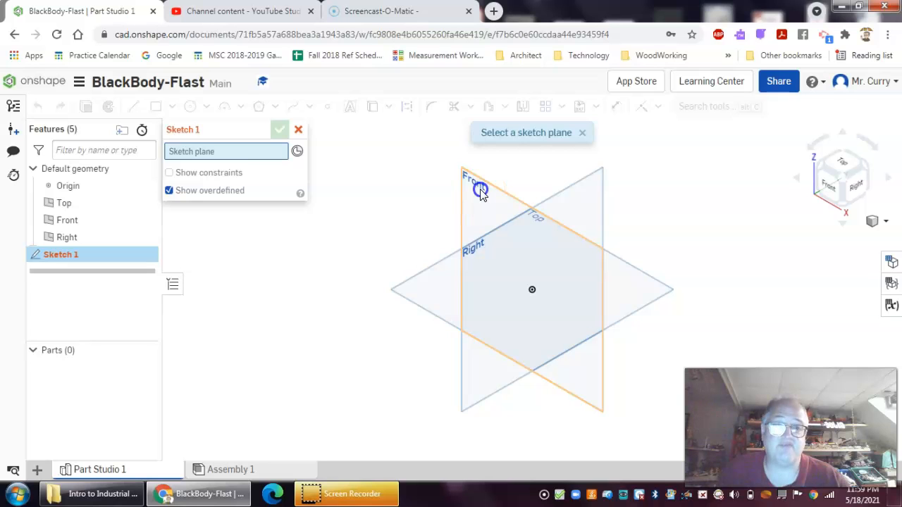
click(480, 189)
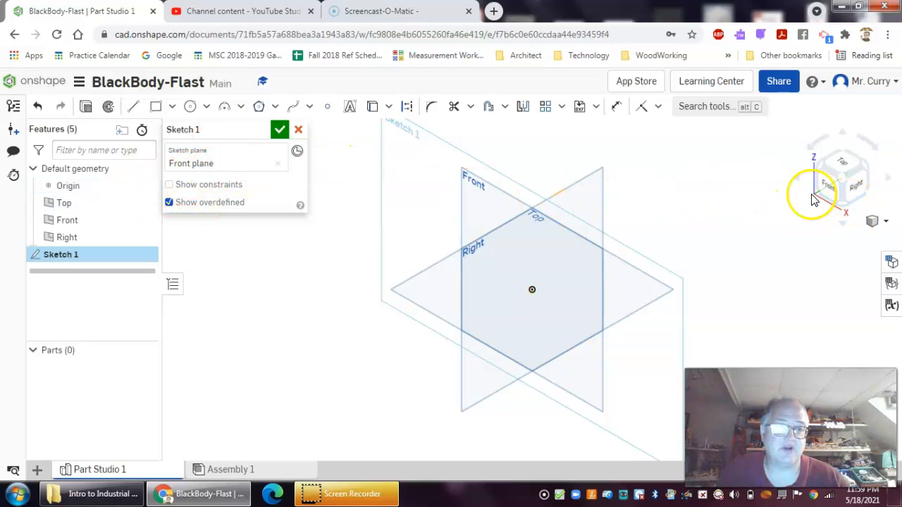
click(830, 184)
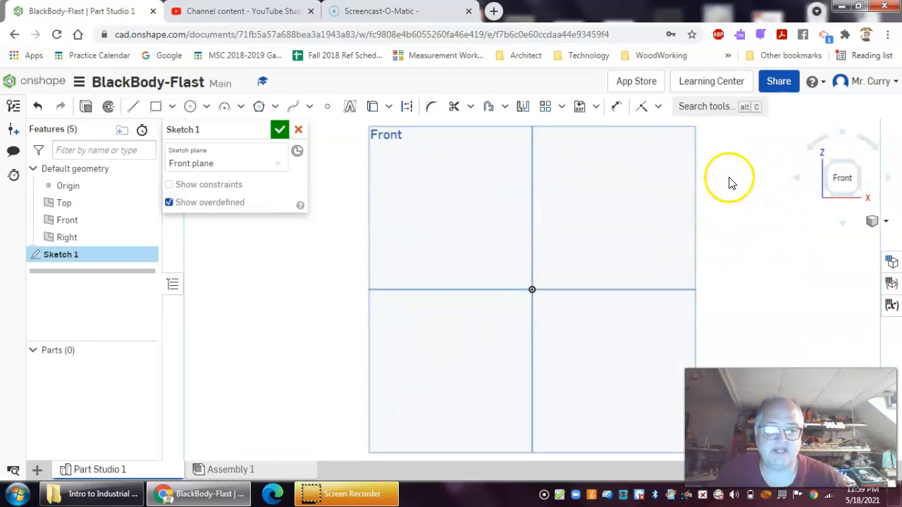
- Draw a corner rectangle starting at the origin, 1.5 in wide and 1 in high
click(156, 109)
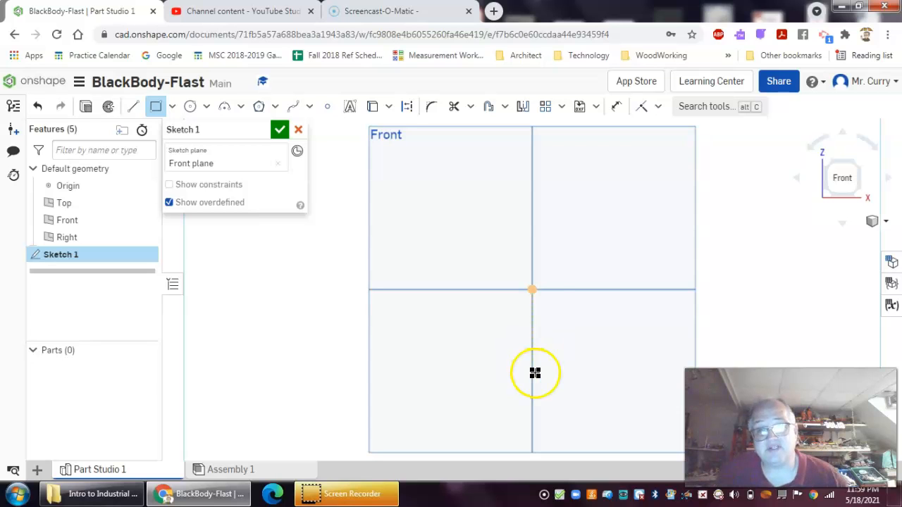
click(532, 289)
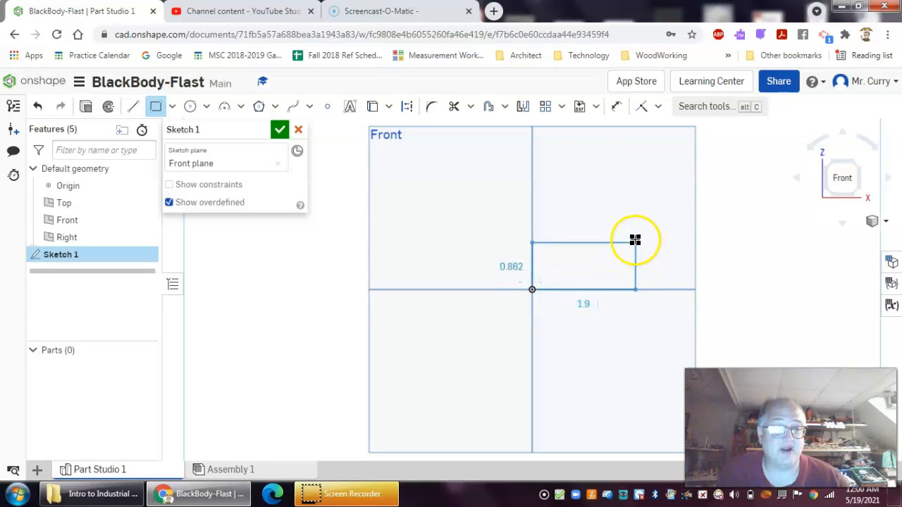
click(635, 238)
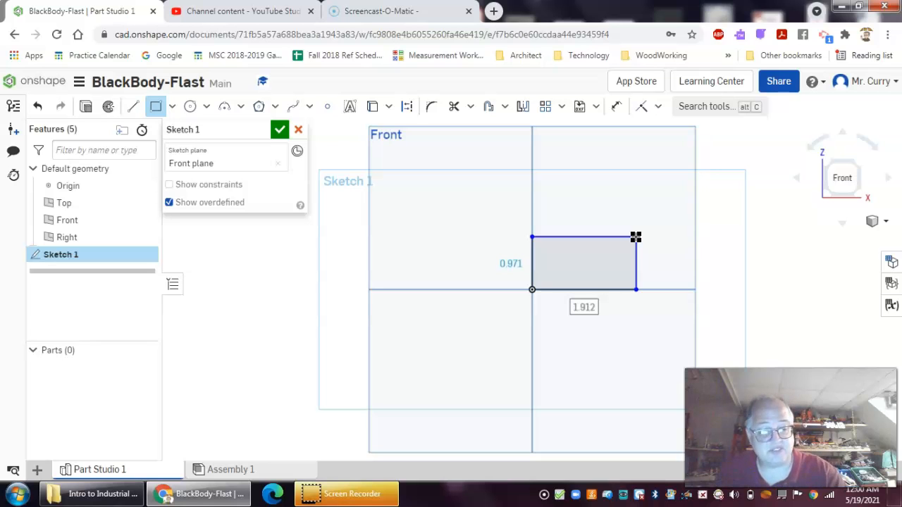
text(1.5)
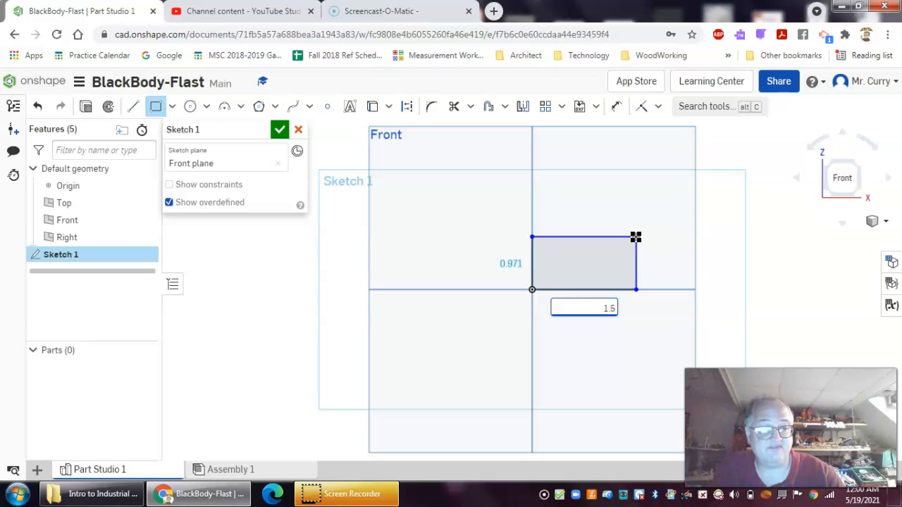
key(Return)
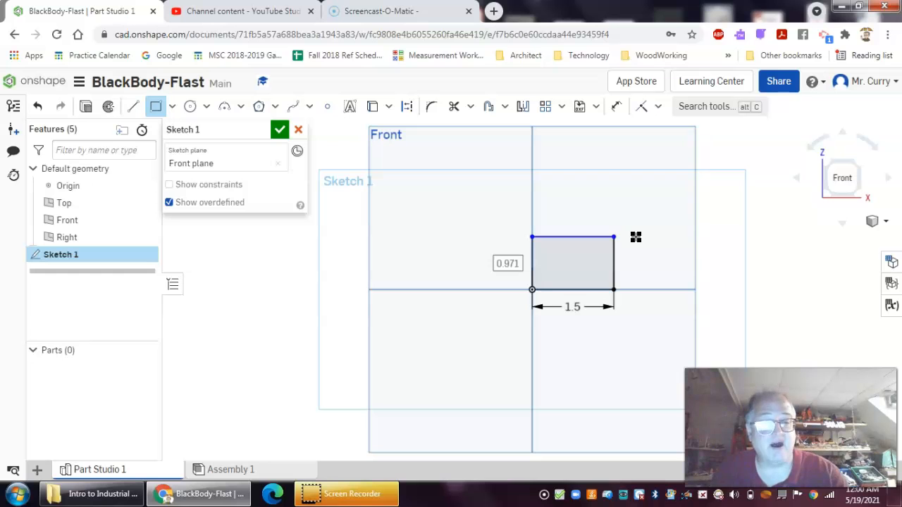
text(1)
key(Return)
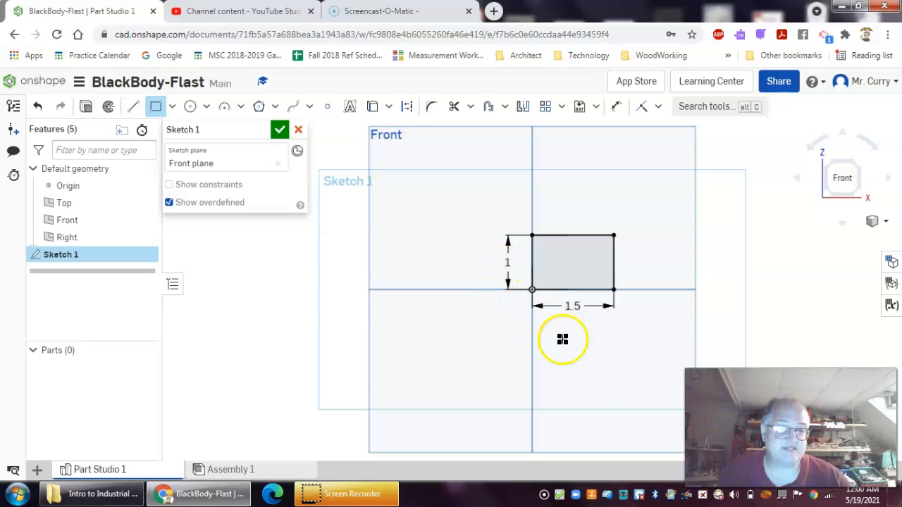
- Set the rectangle's horizontal dimension to 2 in
click(575, 306)
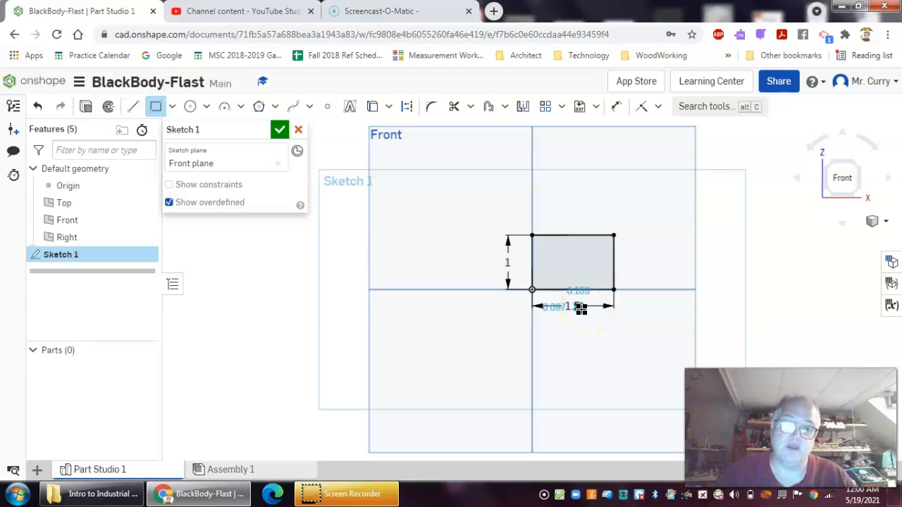
key(Escape)
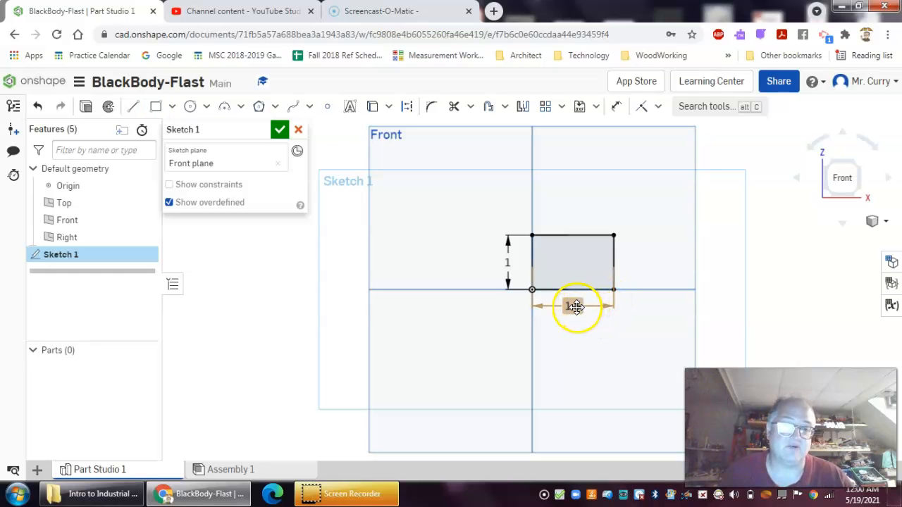
double_click(577, 307)
click(573, 333)
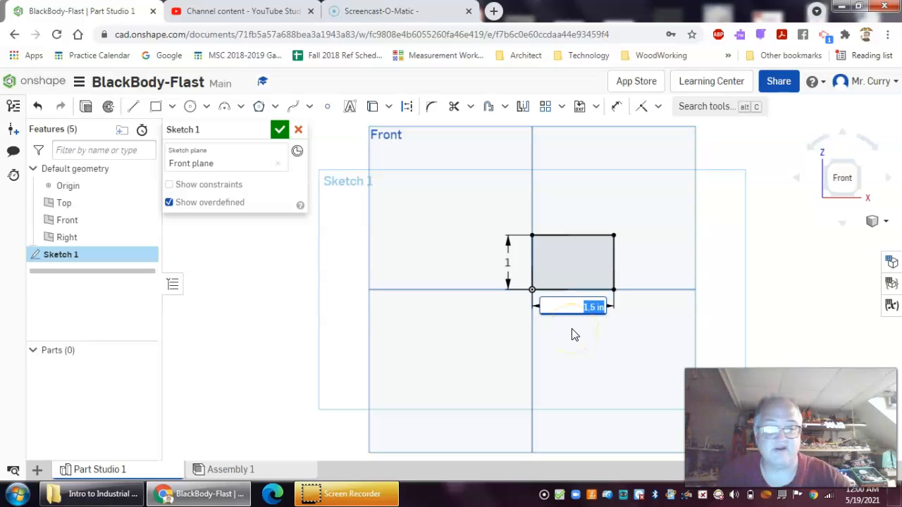
text(2)
key(Return)
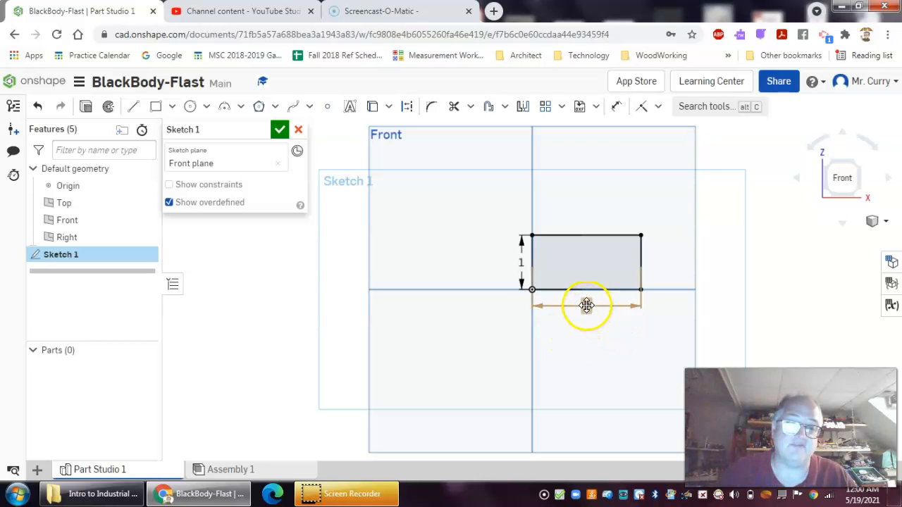
- Set the rectangle's horizontal dimension to 1.5 in and finish the sketch
double_click(586, 306)
text(1)
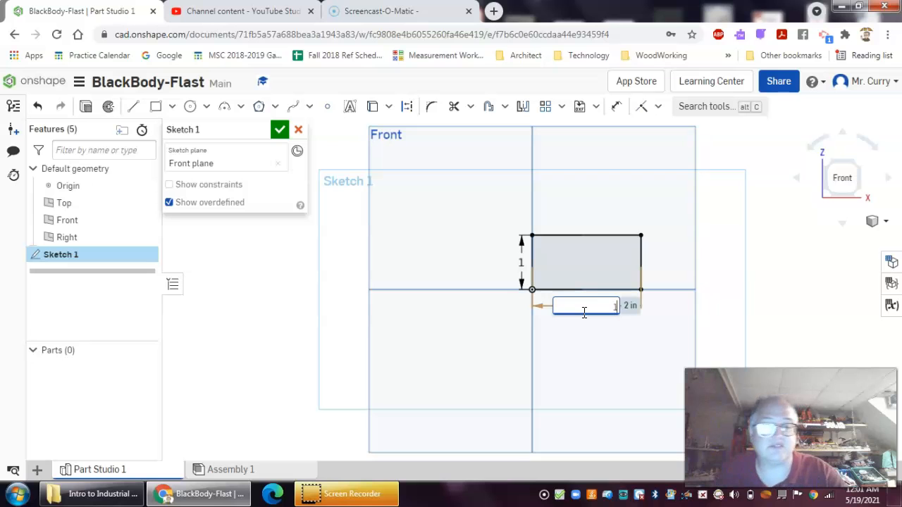
text(.5)
key(Return)
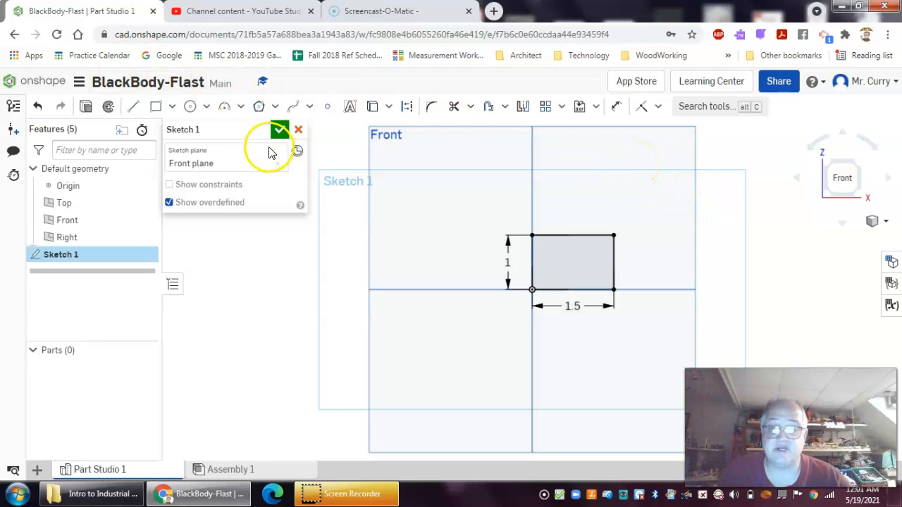
click(280, 130)
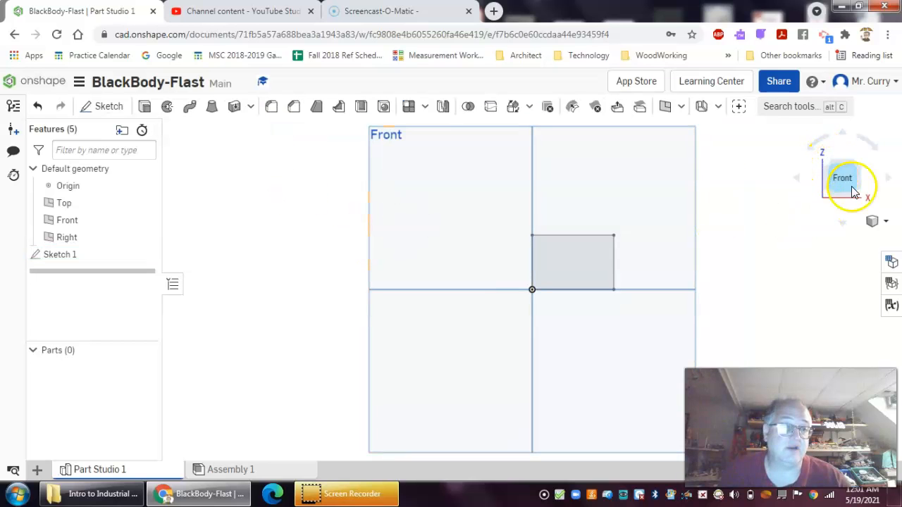
- Start a new solid extrusion of the sketched rectangle in isometric view and reverse its direction to go behind the Front plane
click(888, 223)
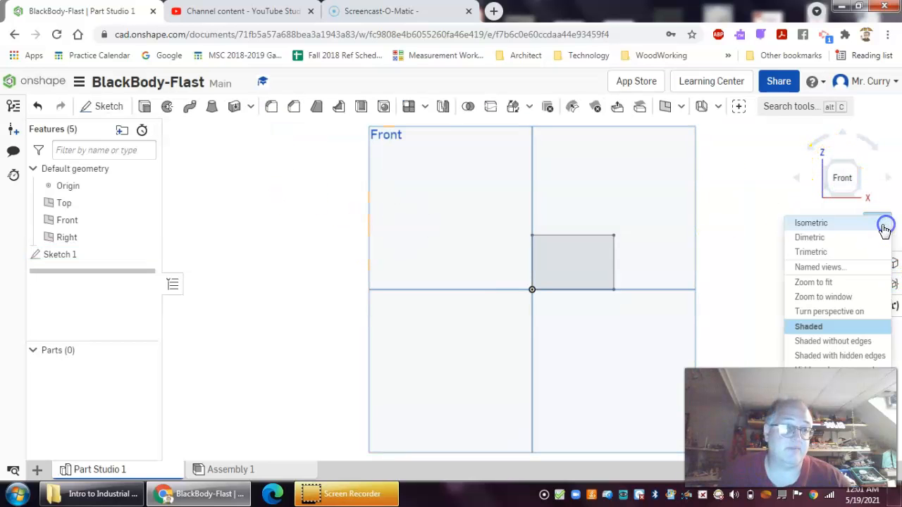
click(826, 224)
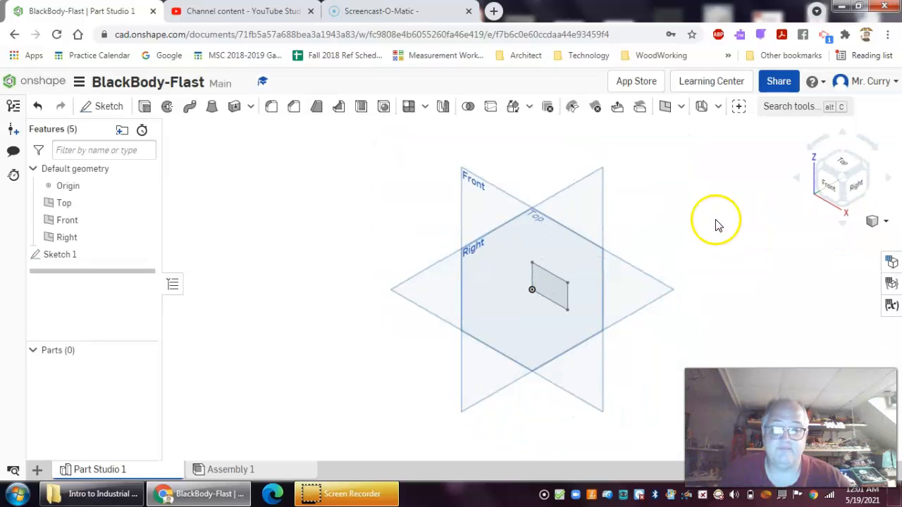
scroll(580, 329, up, 3)
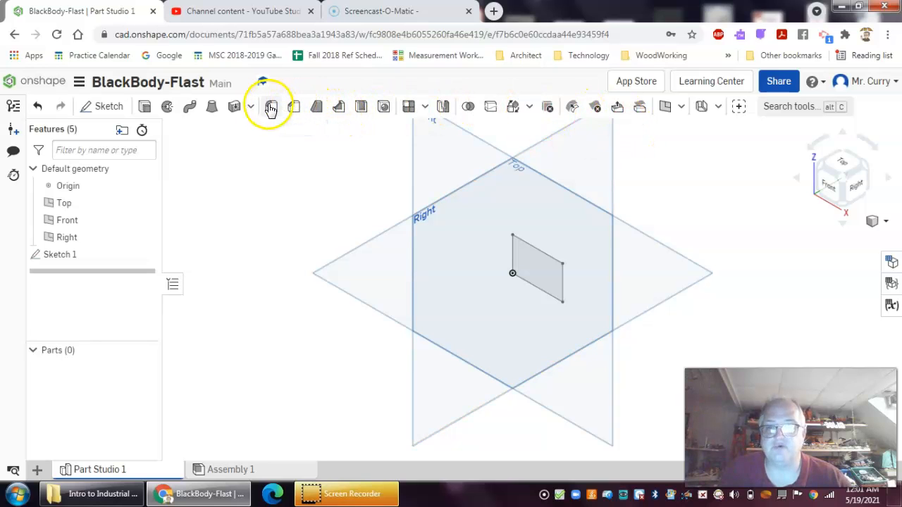
click(145, 107)
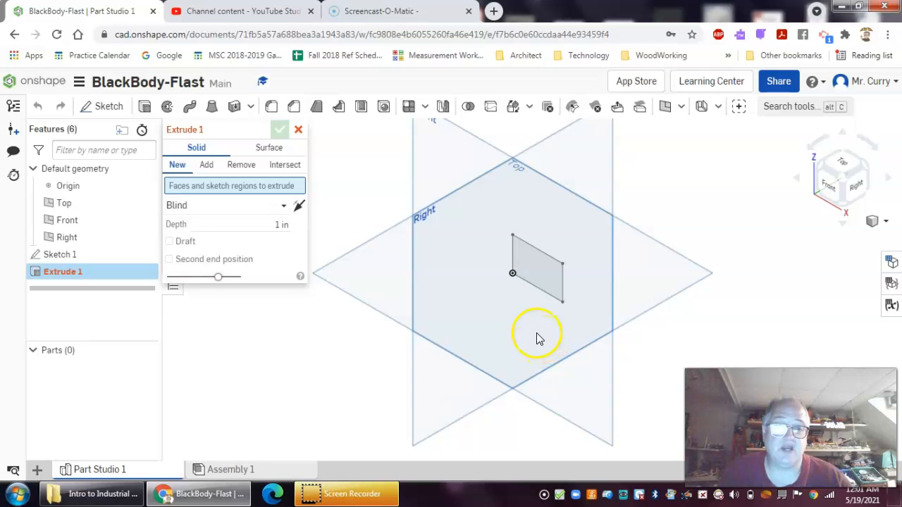
click(548, 273)
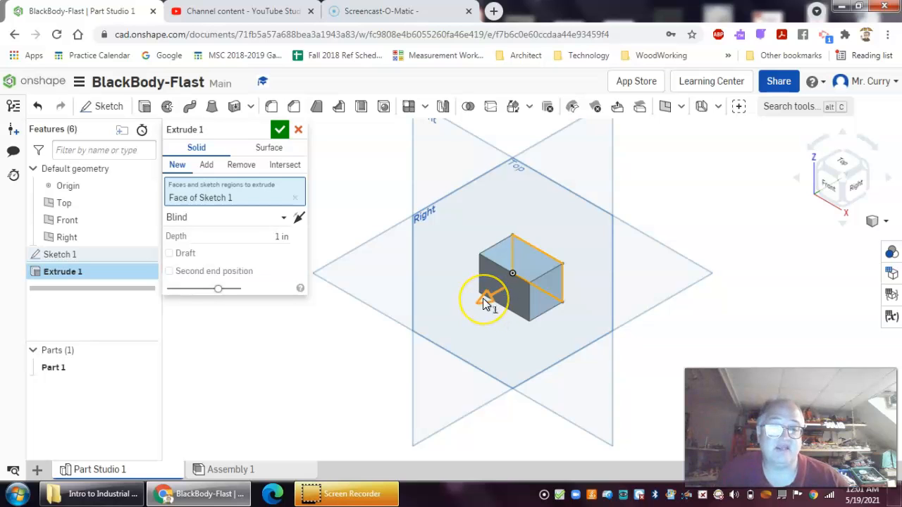
click(483, 302)
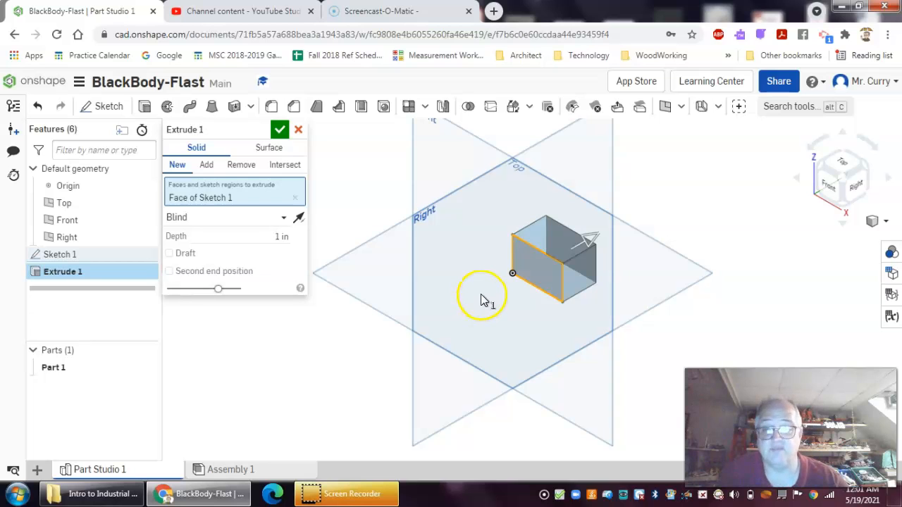
- Set the extrusion to a Blind depth of 0.5 in and accept it
click(275, 237)
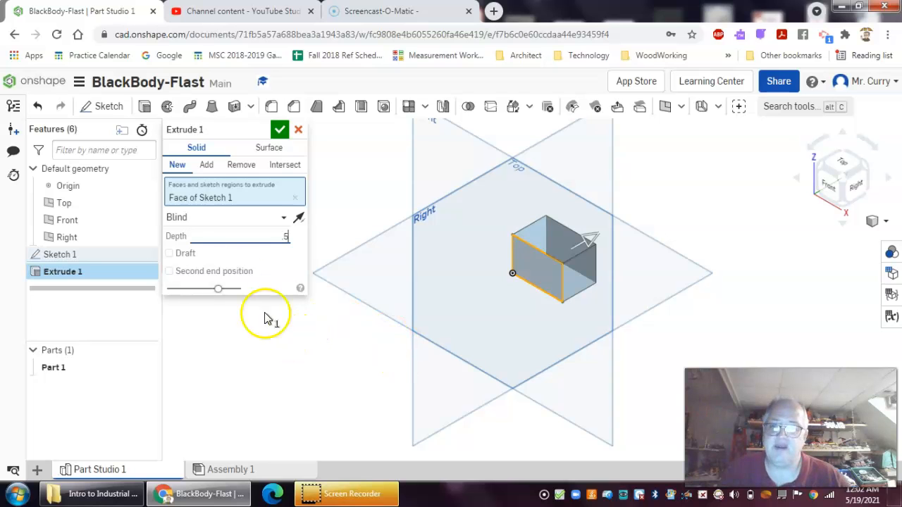
click(207, 166)
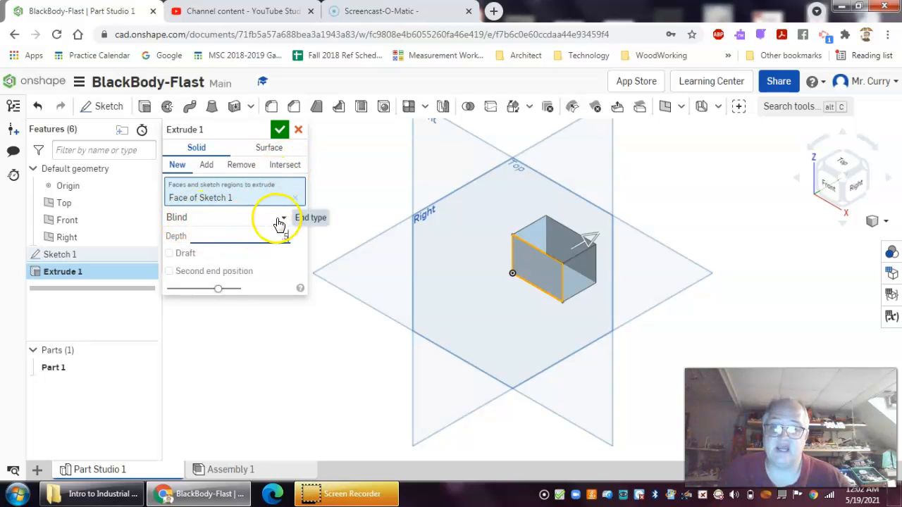
click(286, 222)
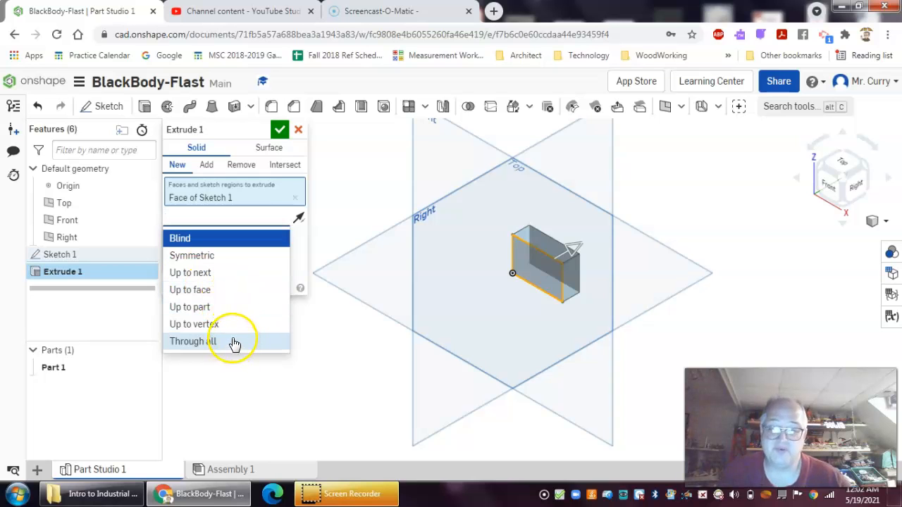
click(183, 239)
click(220, 242)
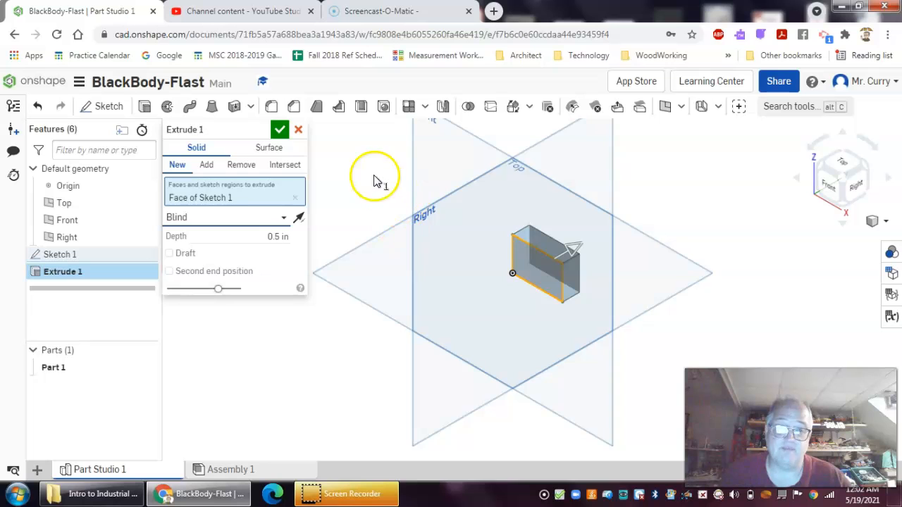
click(279, 130)
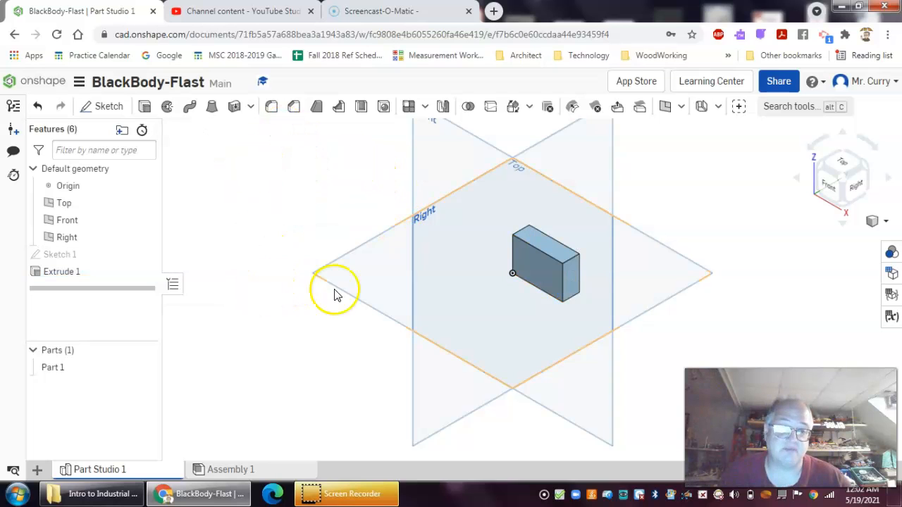
- Start a sketch on the block's front face and view it straight on from the front
scroll(574, 310, up, 3)
middle_drag(575, 310, 543, 356)
scroll(562, 337, up, 1)
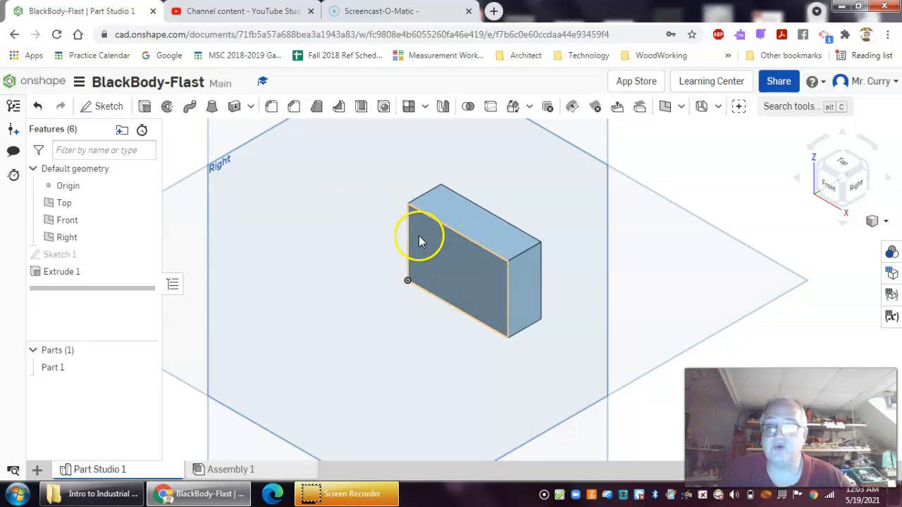
click(106, 109)
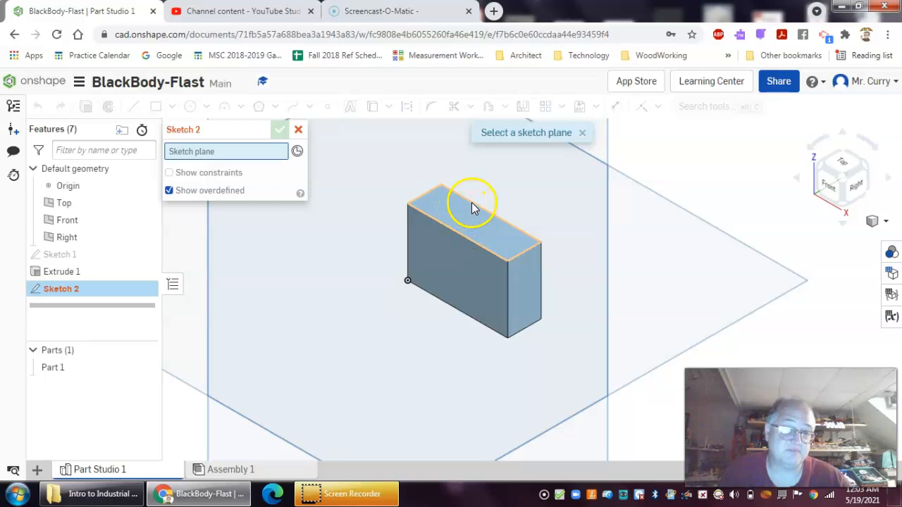
click(449, 231)
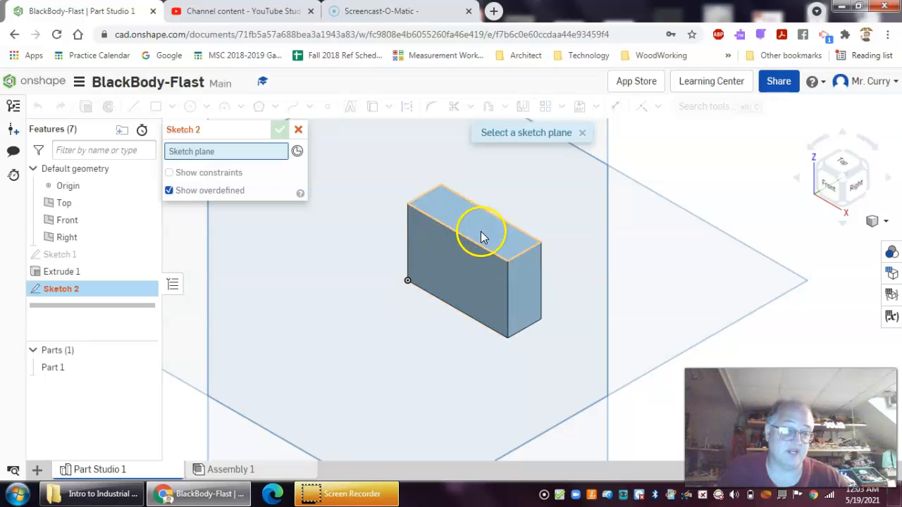
click(452, 264)
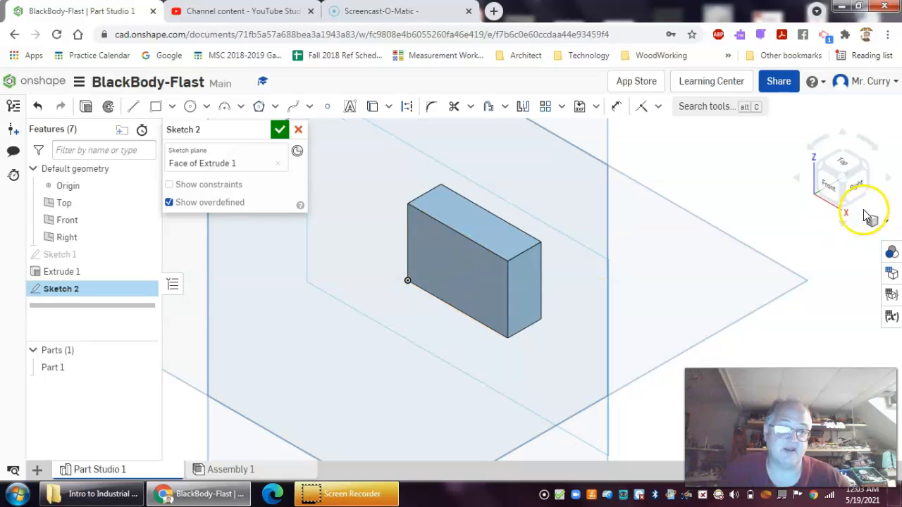
click(826, 185)
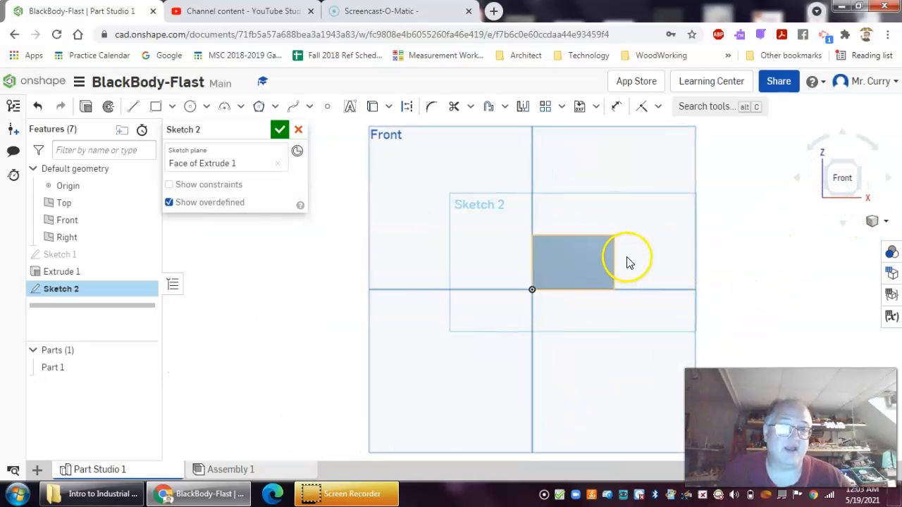
scroll(629, 263, up, 4)
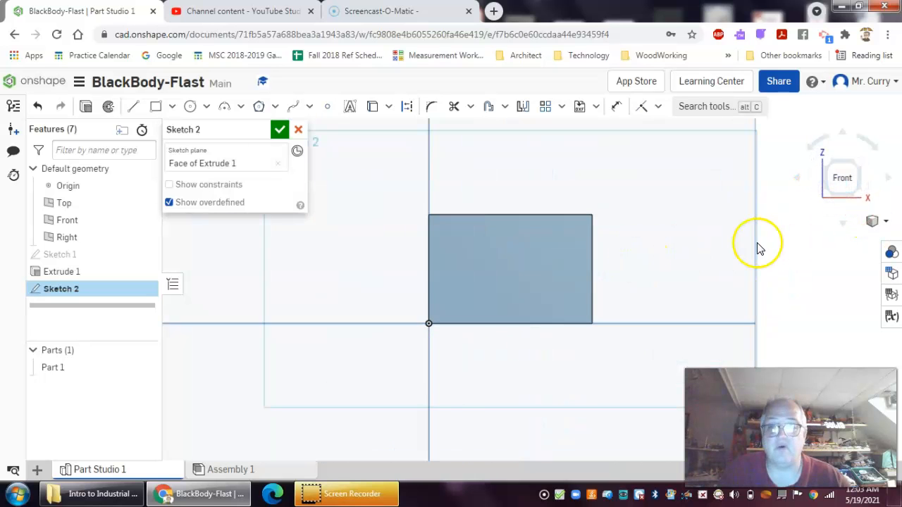
- Draw a corner rectangle about 1.01 by 0.55 in inward from the face's upper-right corner and finish the sketch
click(155, 108)
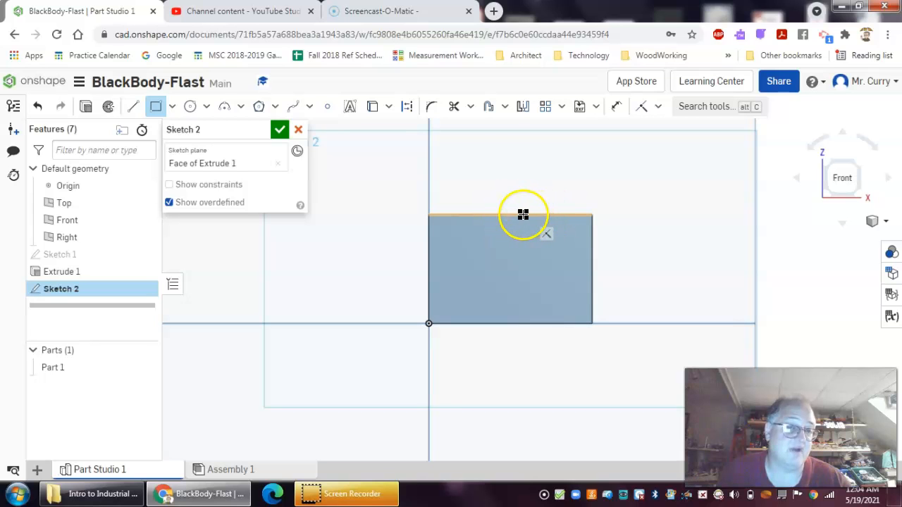
click(592, 215)
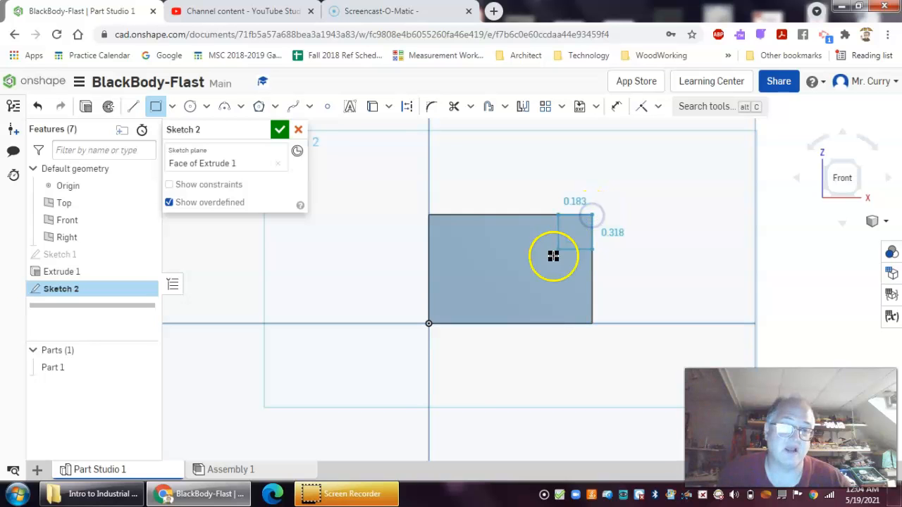
click(482, 276)
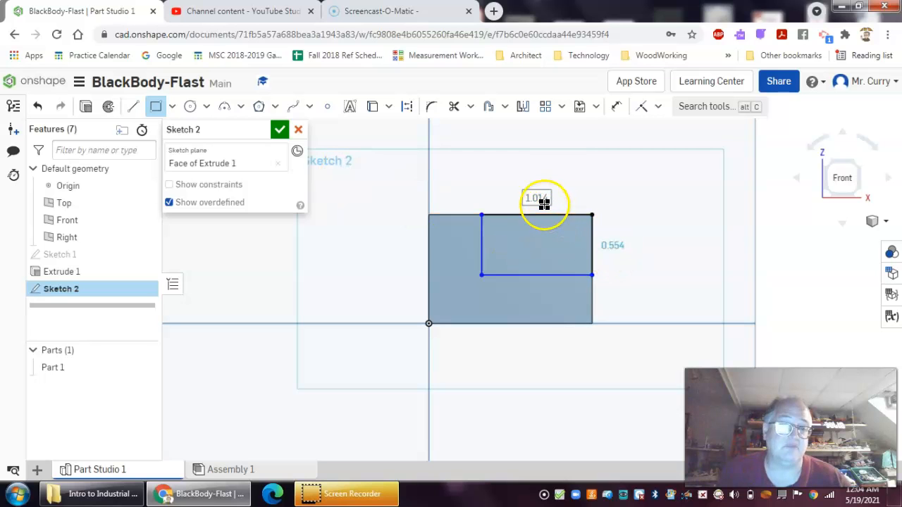
click(281, 131)
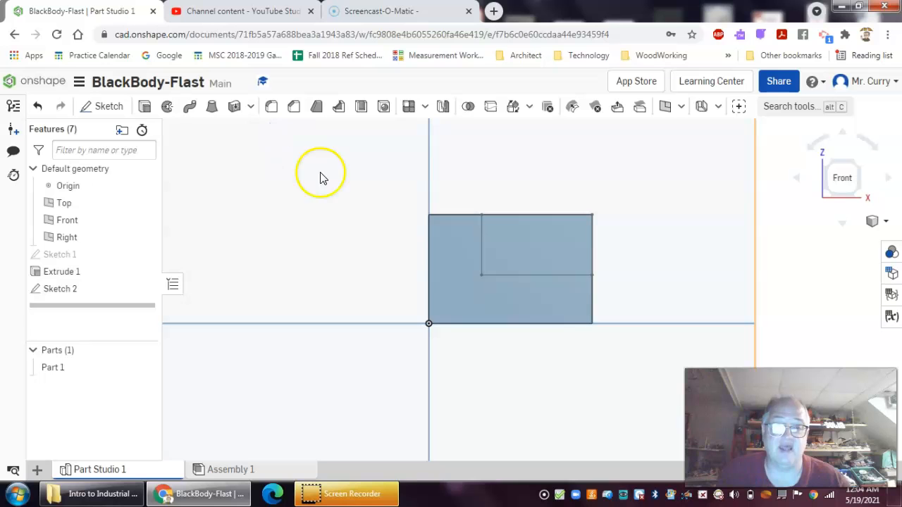
- Cut the corner rectangle out of the block with a Remove extrusion, Blind, 1 in deep toward the back
click(876, 223)
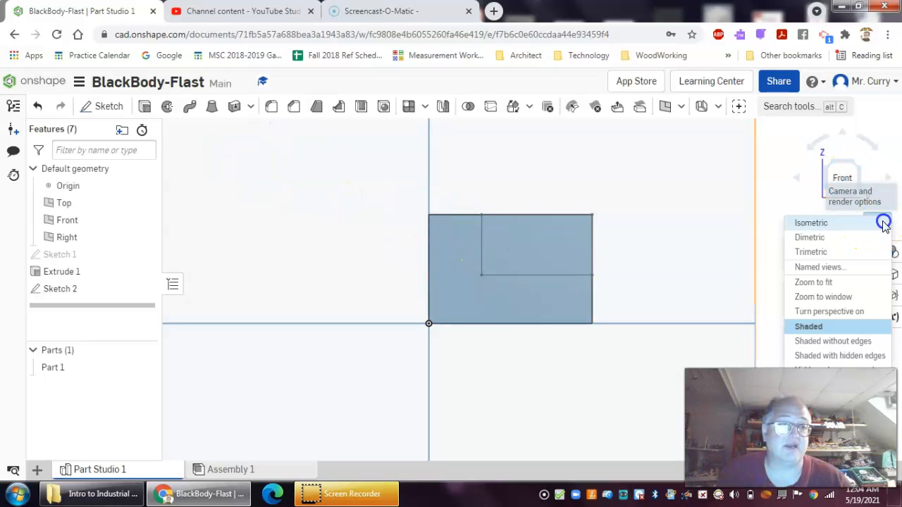
click(825, 224)
scroll(567, 293, up, 5)
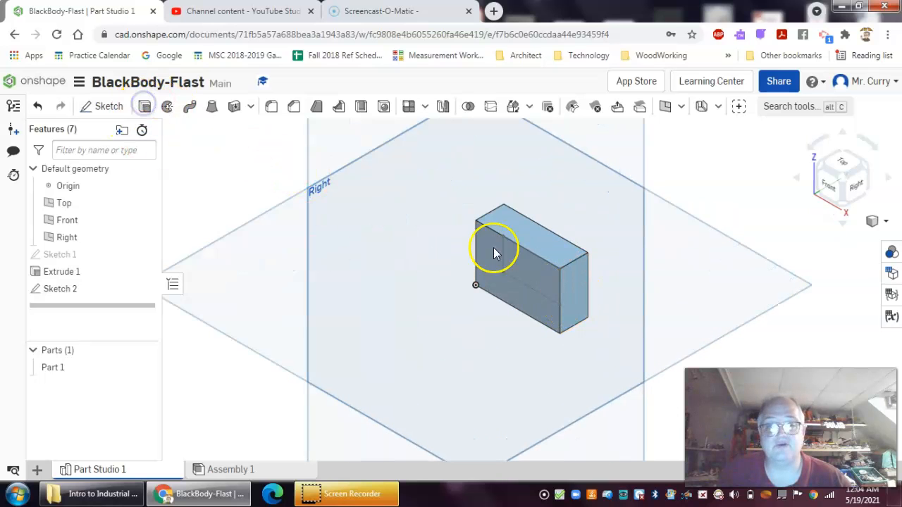
click(546, 273)
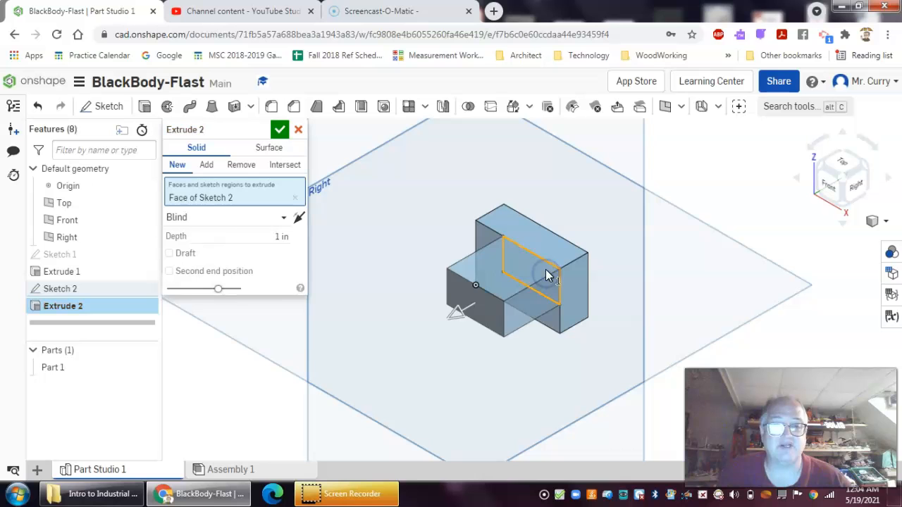
click(463, 314)
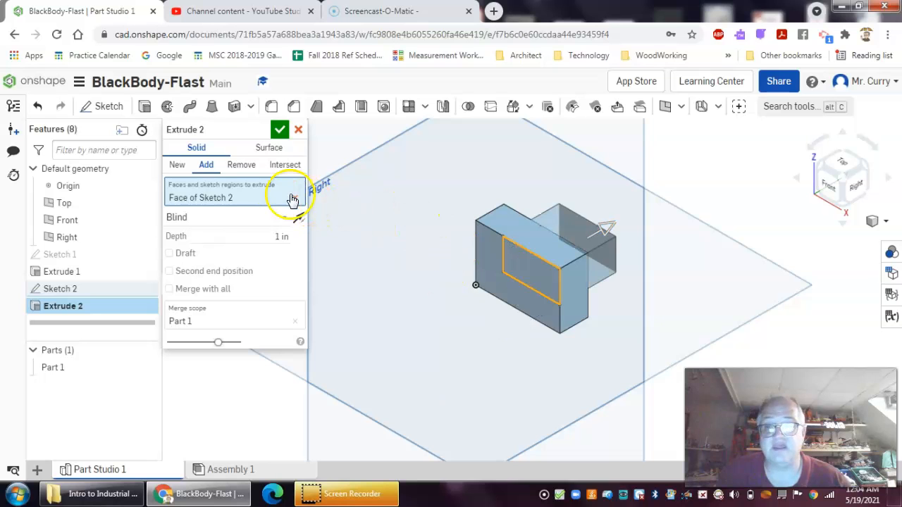
click(247, 166)
click(278, 131)
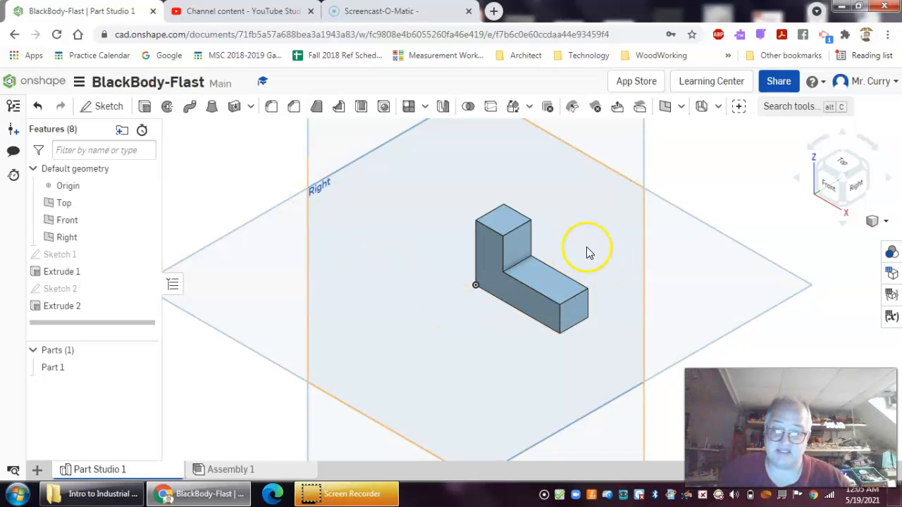
- Delete the corner cut Extrude 2 and its Sketch 2 from the feature list
right_click(58, 310)
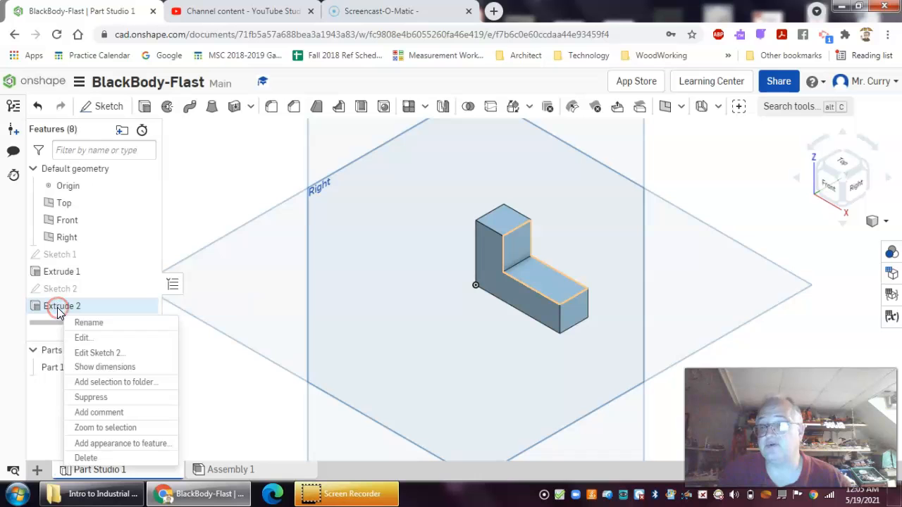
click(90, 458)
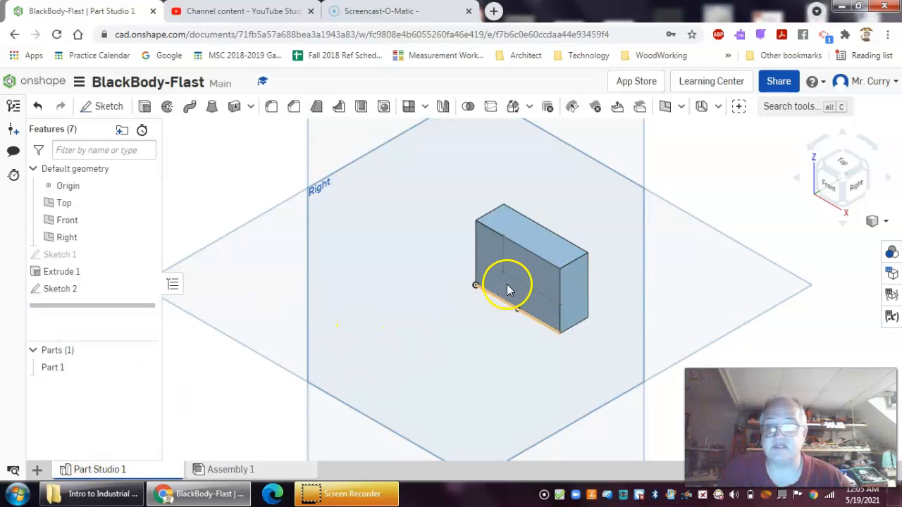
right_click(65, 291)
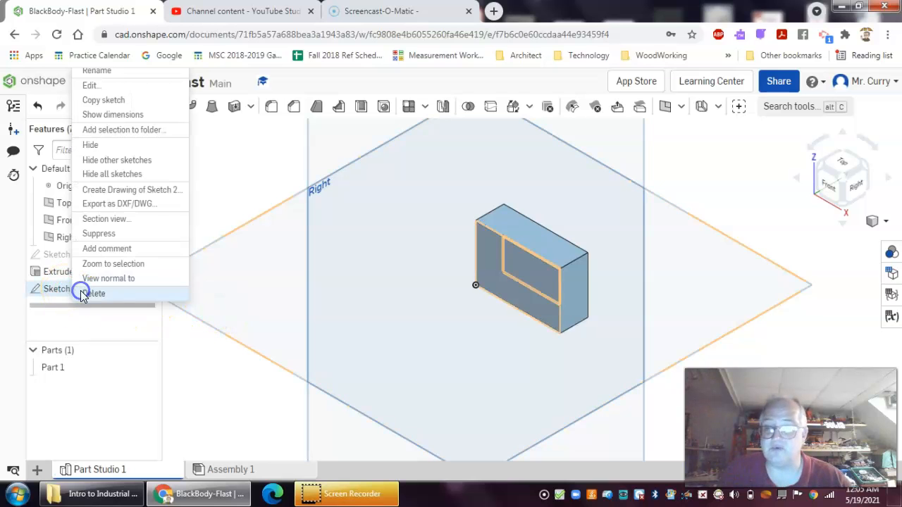
click(82, 294)
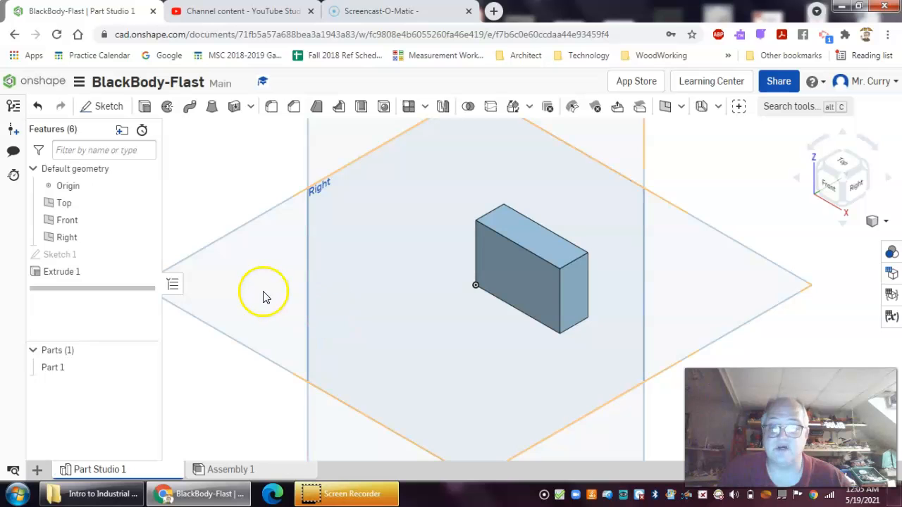
- Start a new sketch on the block's front face, seen straight on from the front
click(102, 109)
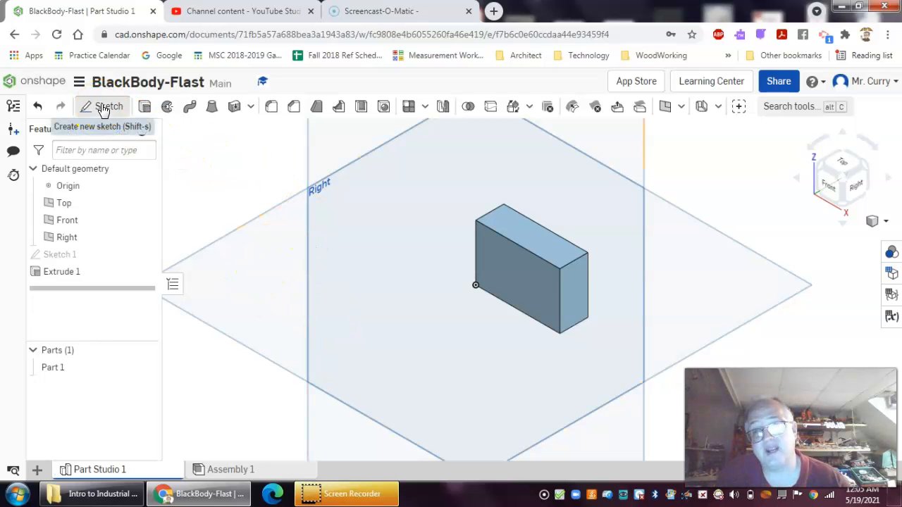
click(521, 279)
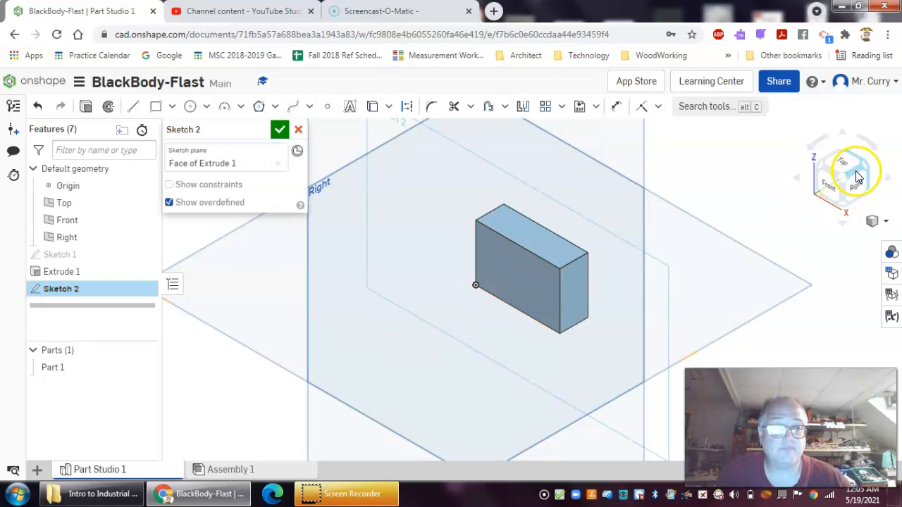
click(828, 186)
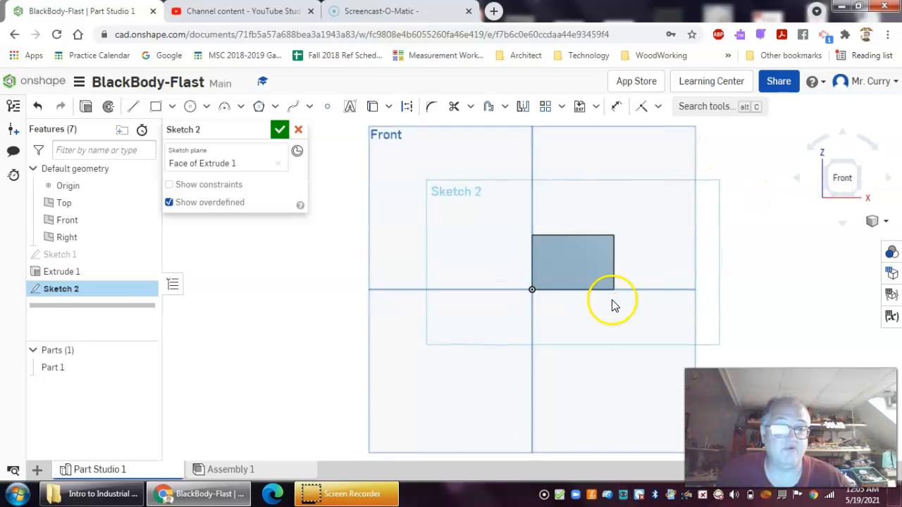
scroll(614, 302, up, 3)
middle_drag(670, 247, 502, 256)
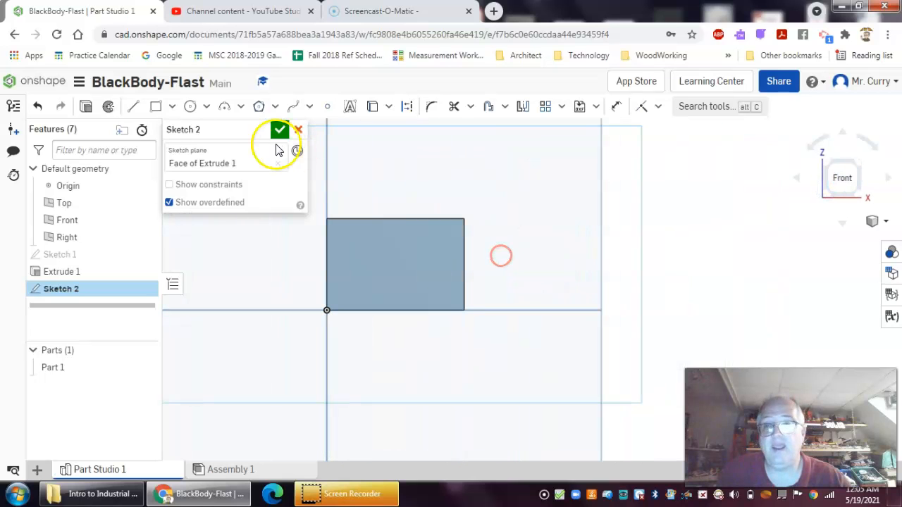
- Draw a 0.5 by 0.5 in corner rectangle downward from the top edge of the block's front face
click(153, 108)
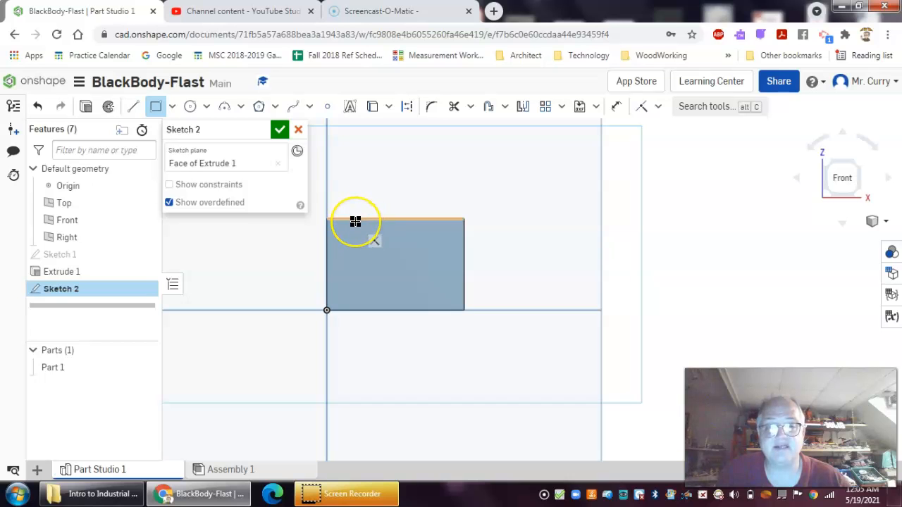
drag(356, 222, 408, 260)
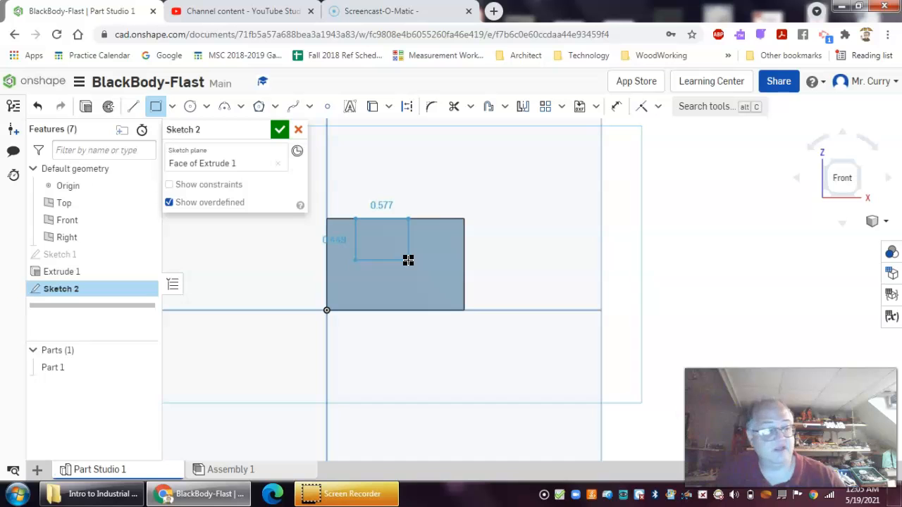
click(408, 260)
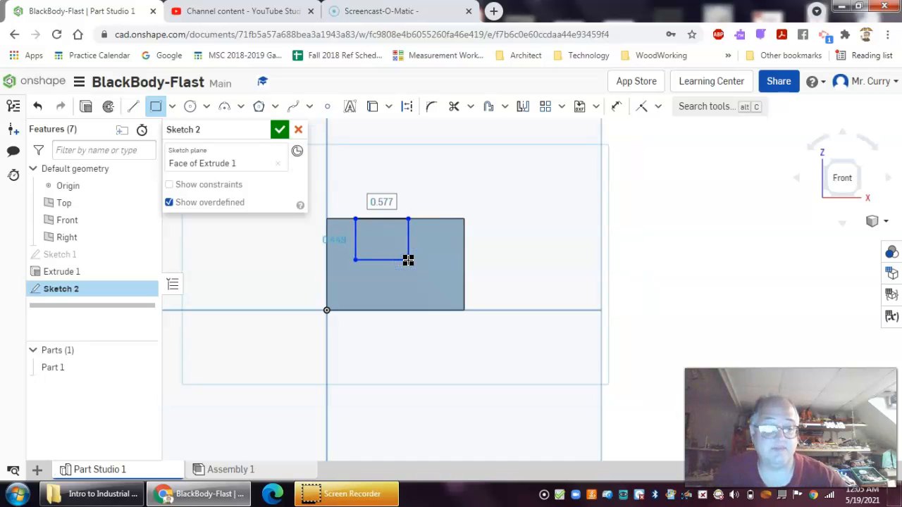
text(0.5)
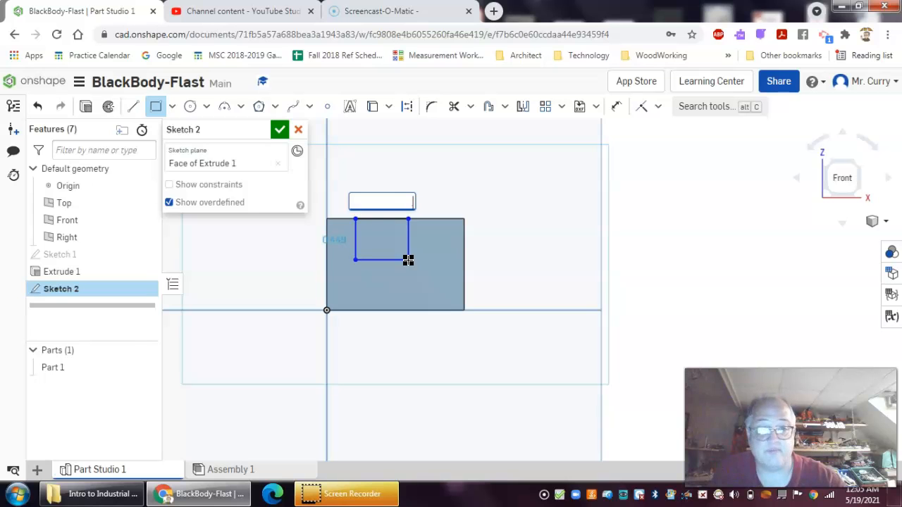
key(Tab)
key(BackSpace)
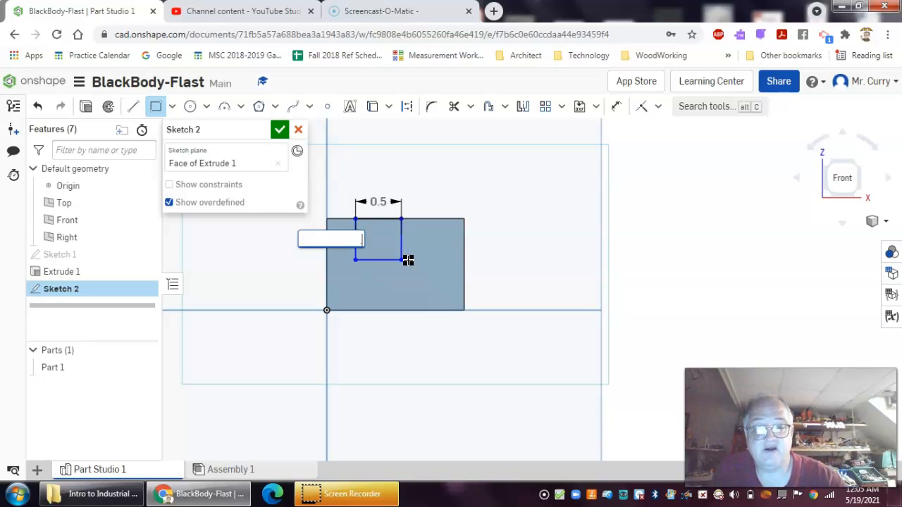
text(.5)
key(Return)
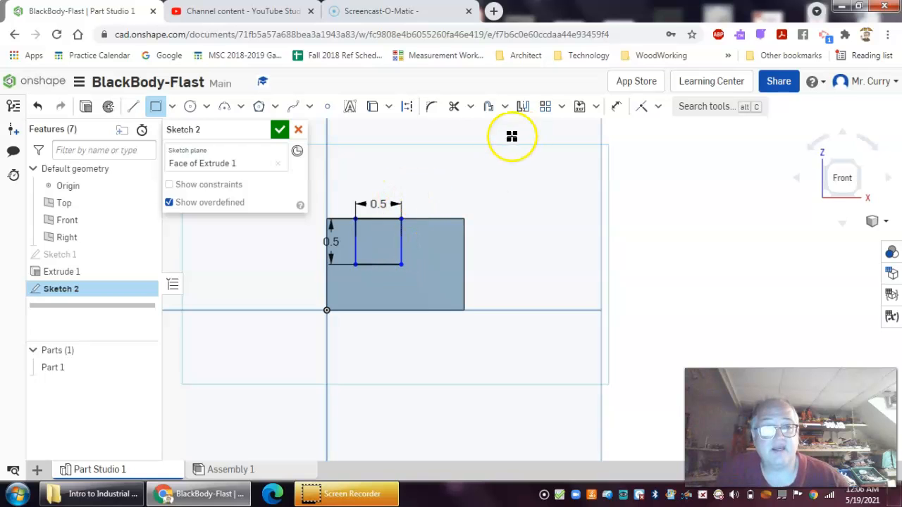
- Dimension the square's left side 0.5 in from the block's left edge and finish the sketch
click(617, 108)
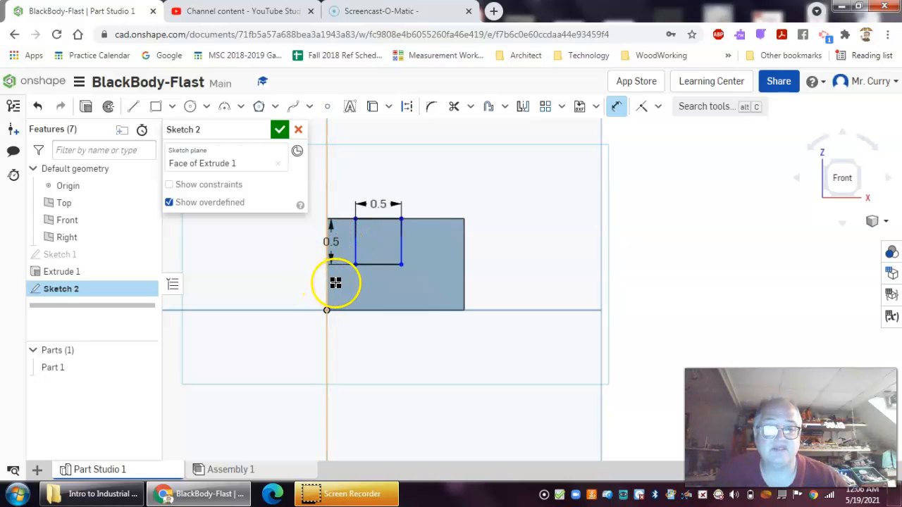
click(356, 241)
click(328, 291)
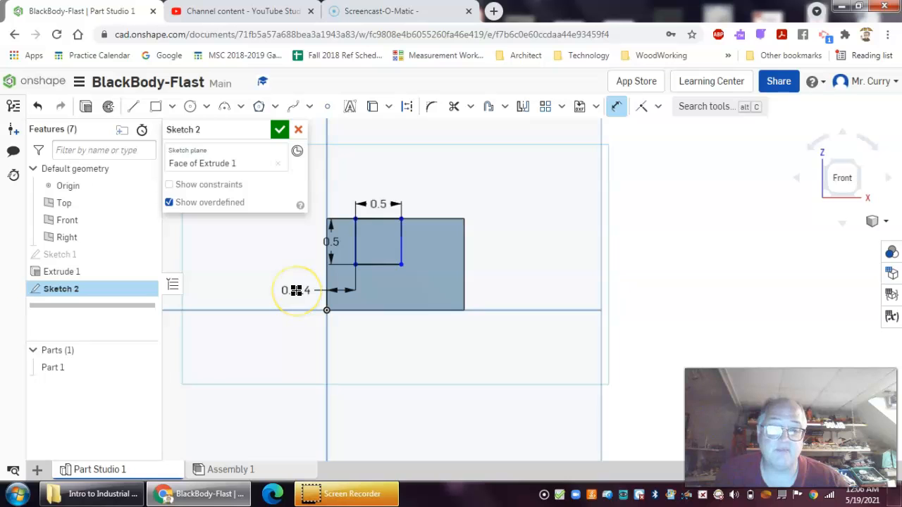
click(296, 290)
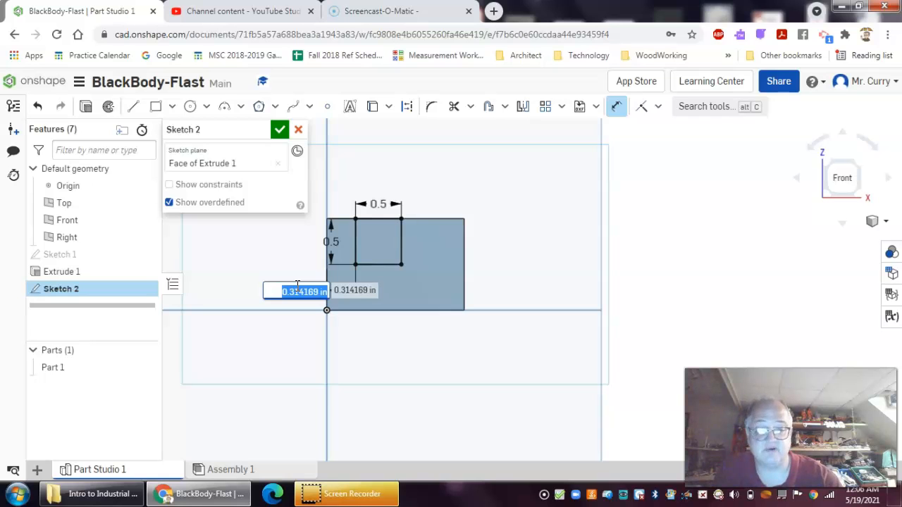
key(BackSpace)
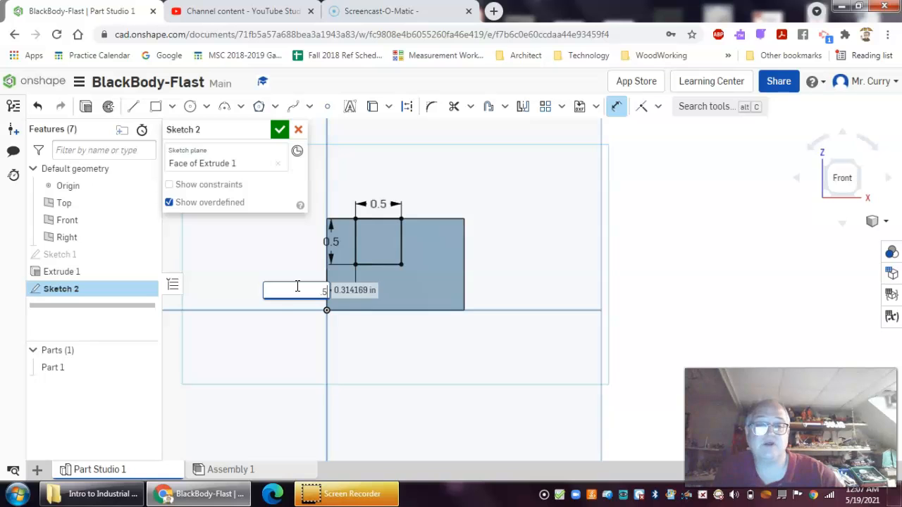
text(.5)
key(Return)
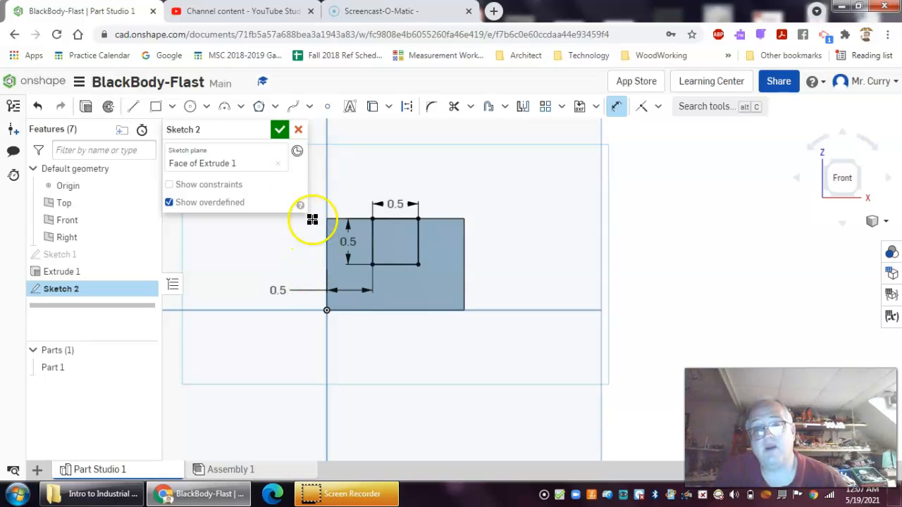
click(280, 132)
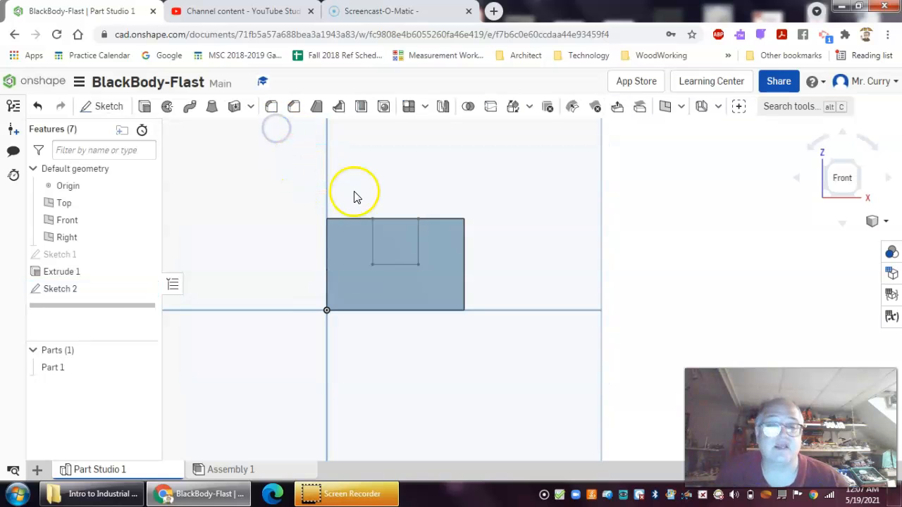
click(886, 220)
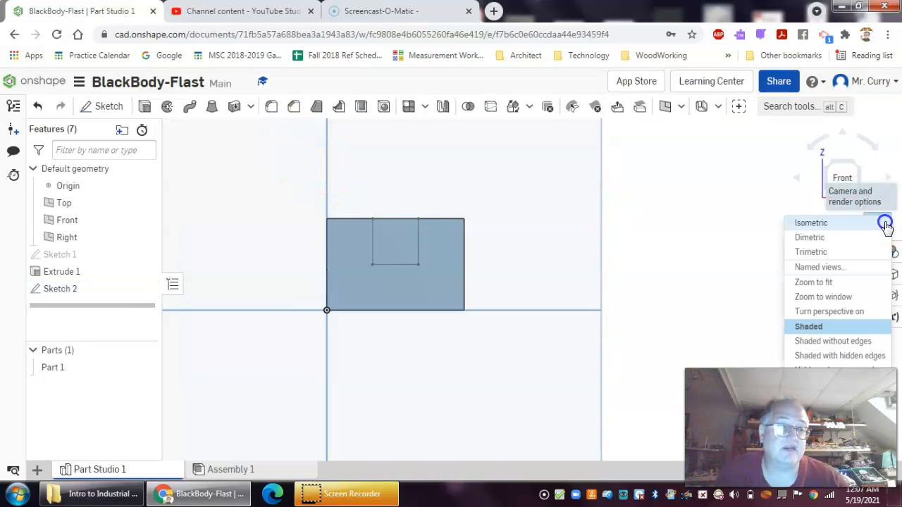
click(812, 223)
scroll(582, 301, up, 3)
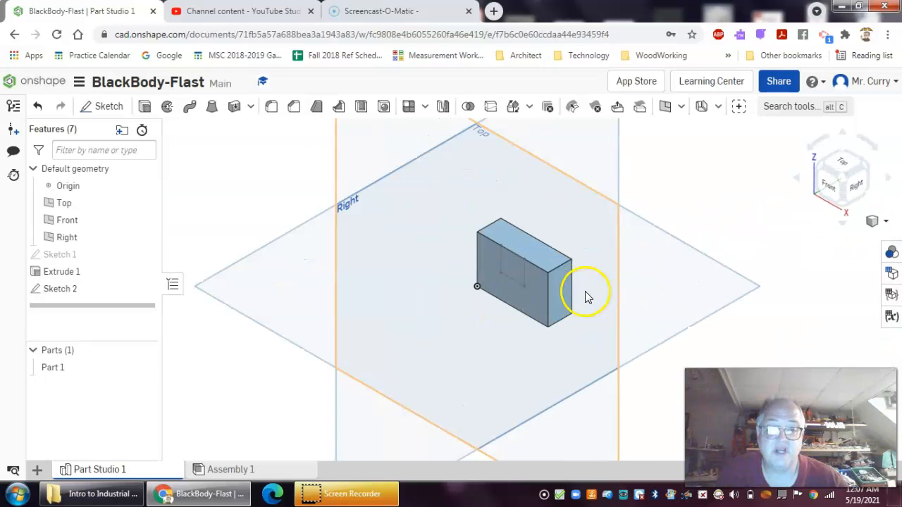
click(145, 108)
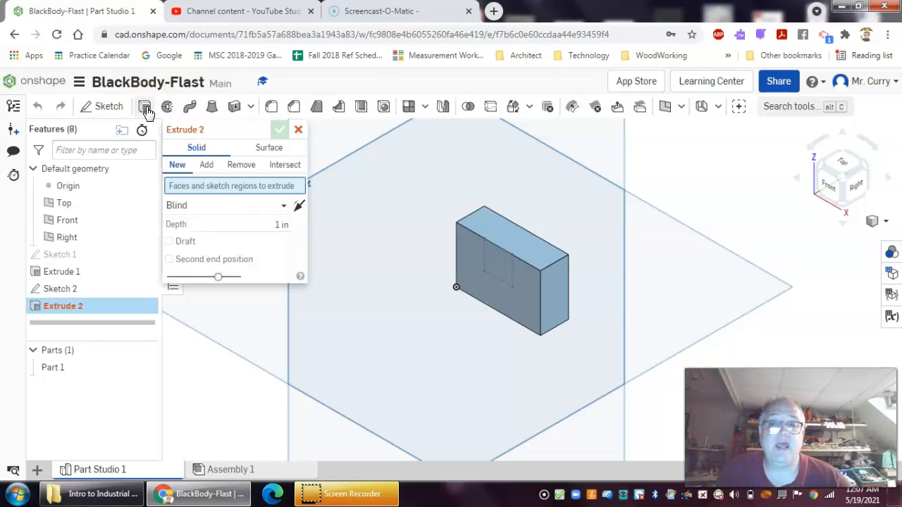
click(519, 304)
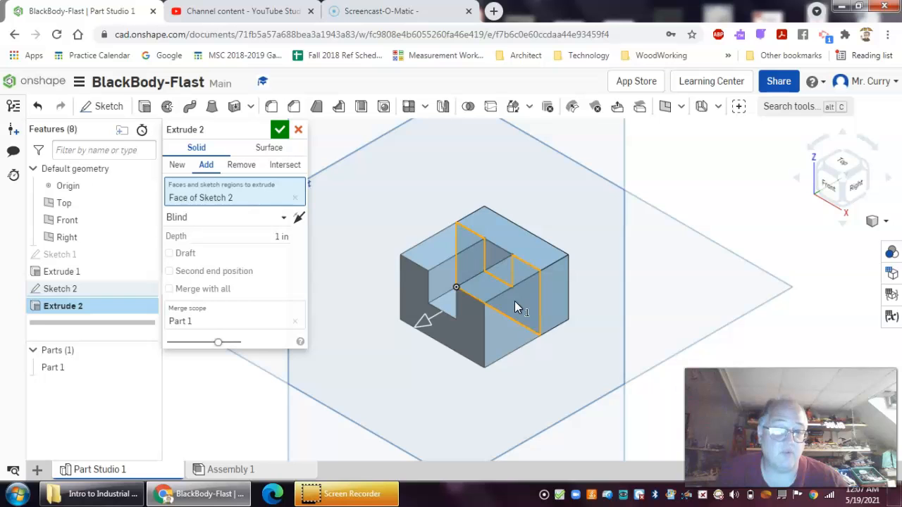
click(417, 322)
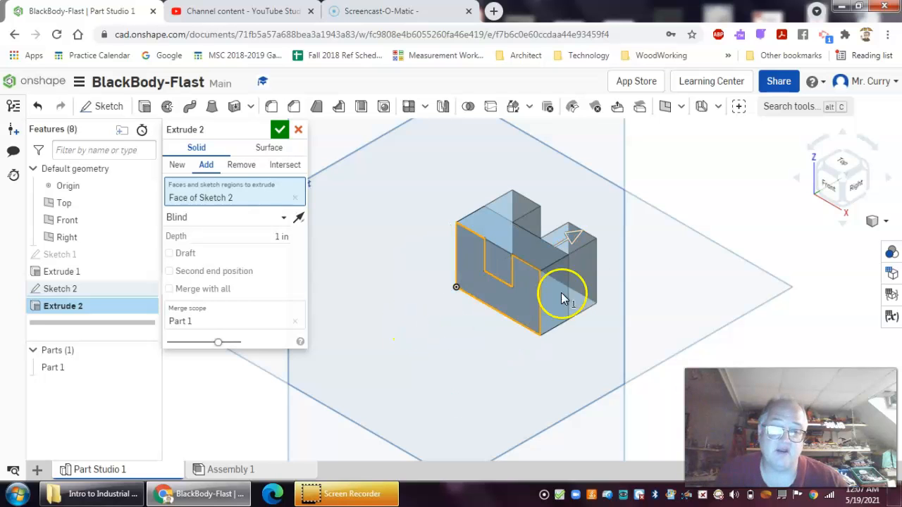
click(572, 240)
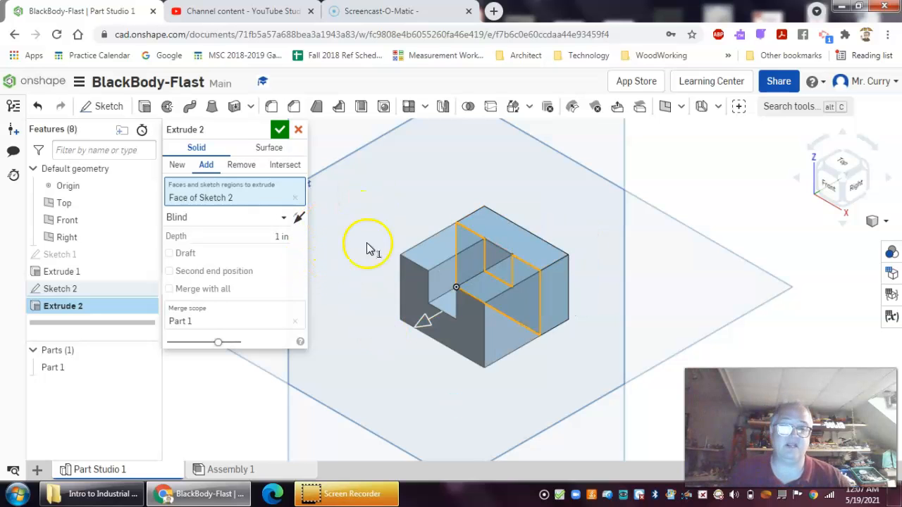
click(299, 132)
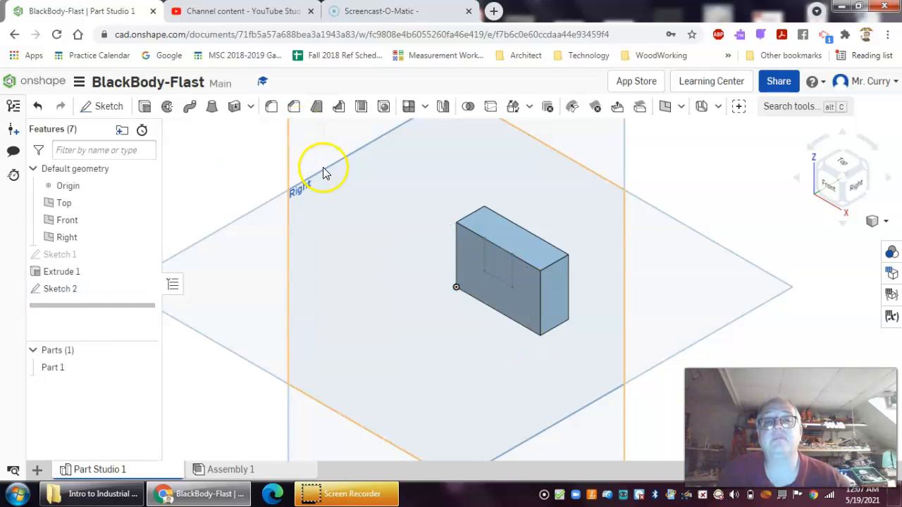
- Cut the square sketch region out of the block with a Remove extrusion set to Through all
click(146, 107)
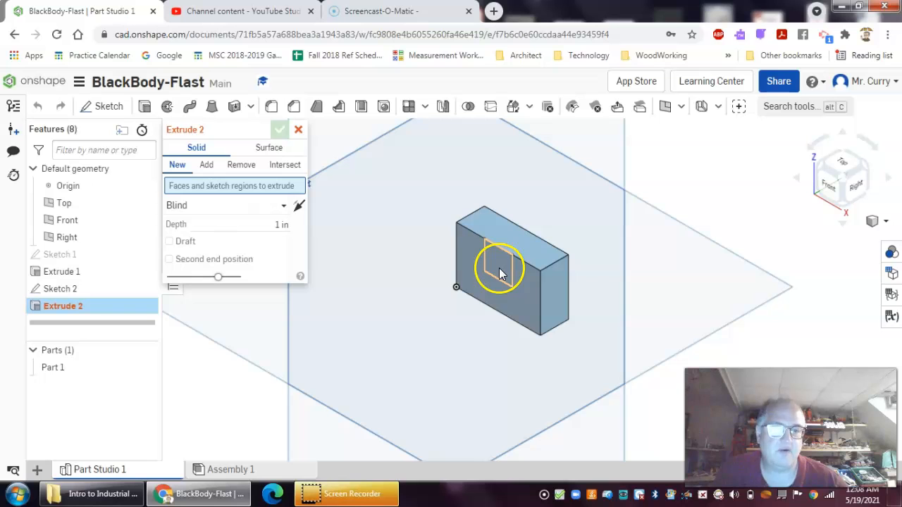
click(499, 272)
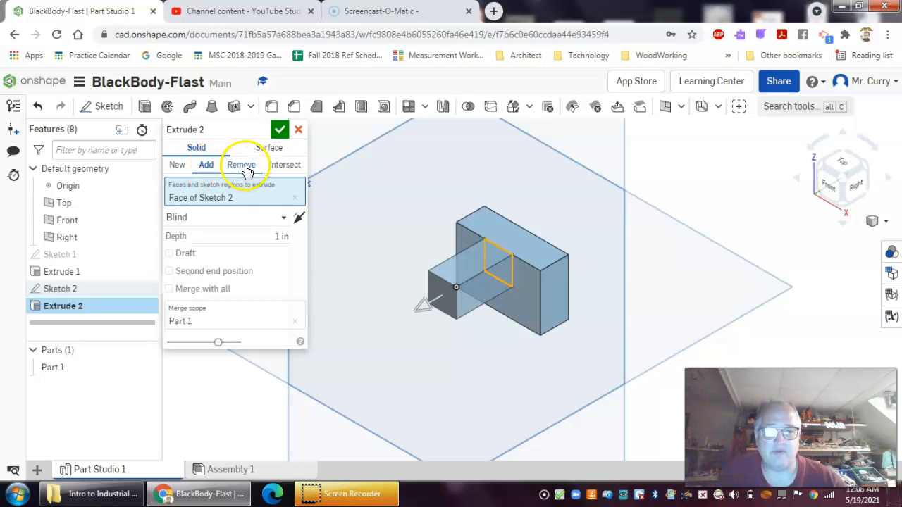
click(243, 170)
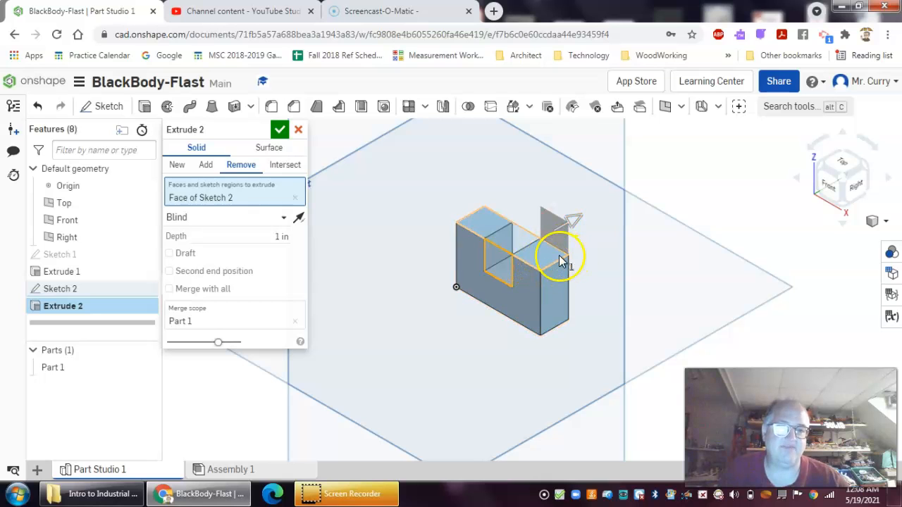
click(236, 236)
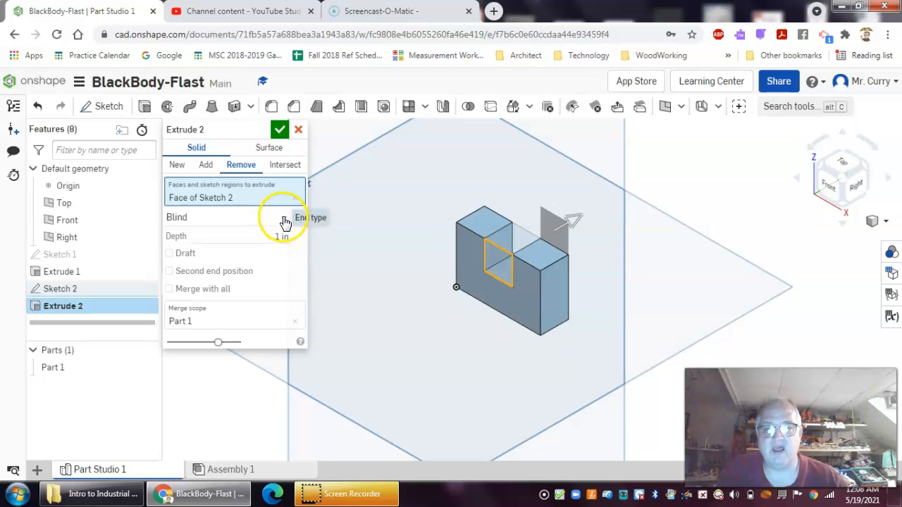
click(283, 219)
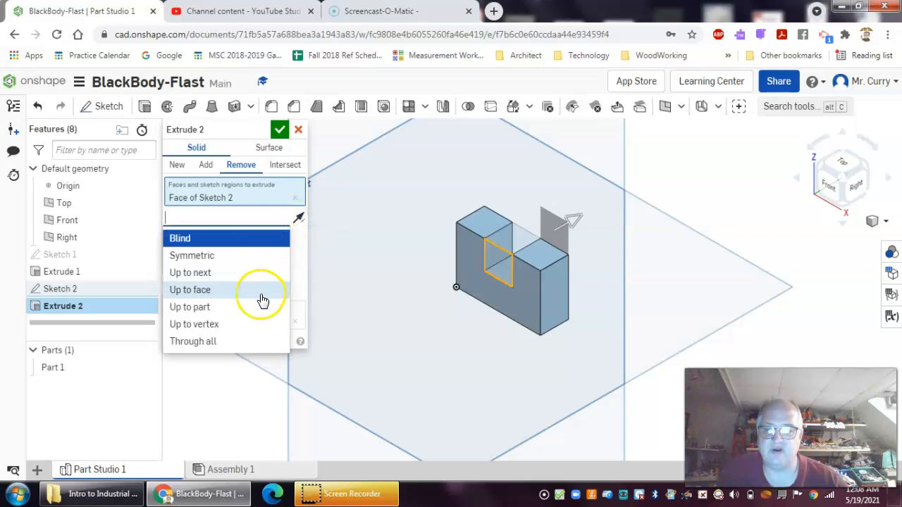
click(222, 349)
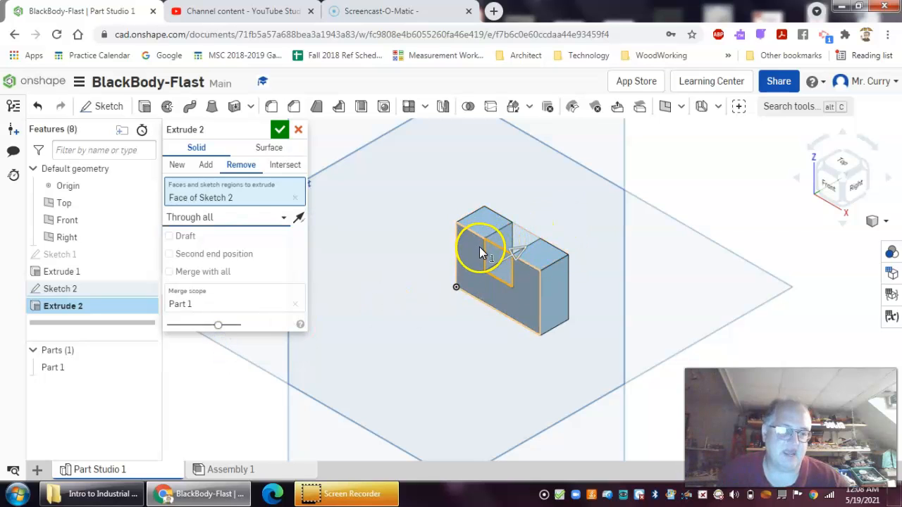
click(279, 130)
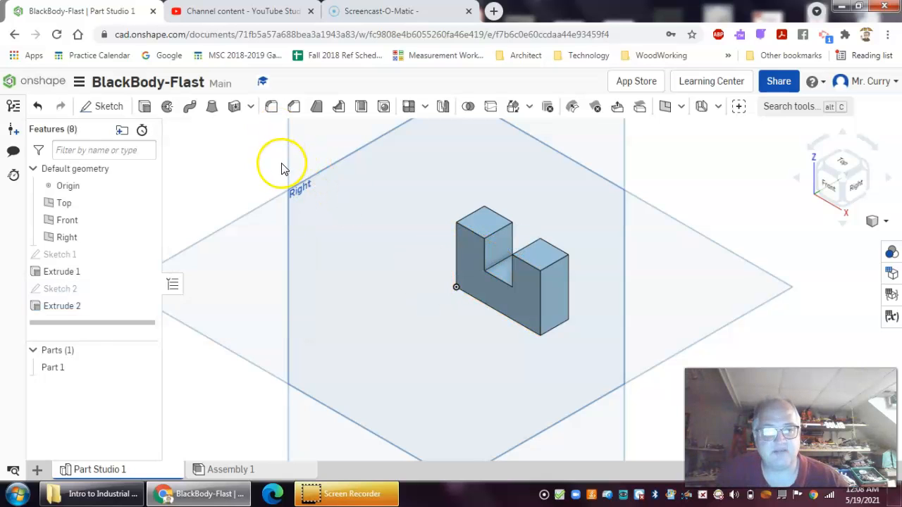
- Examine the notched block from the front, right and top, and return to the isometric view
click(586, 300)
middle_drag(512, 280, 548, 280)
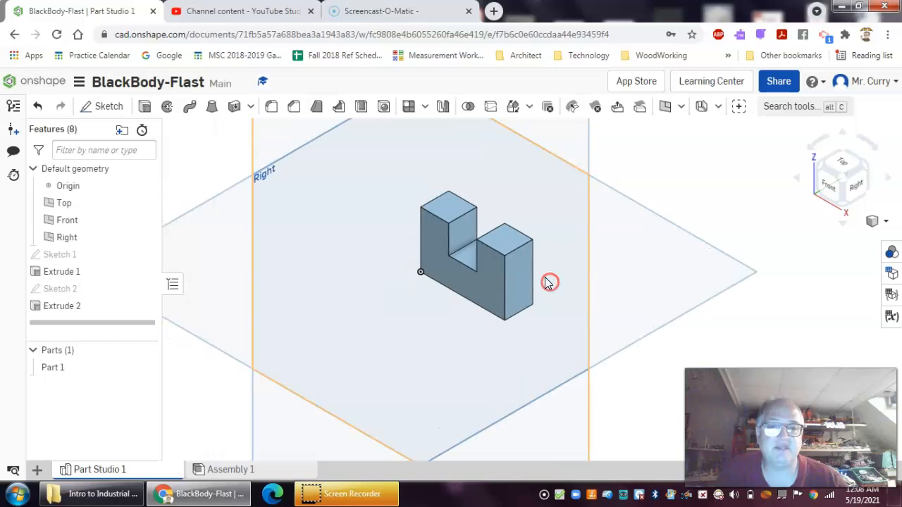
click(827, 187)
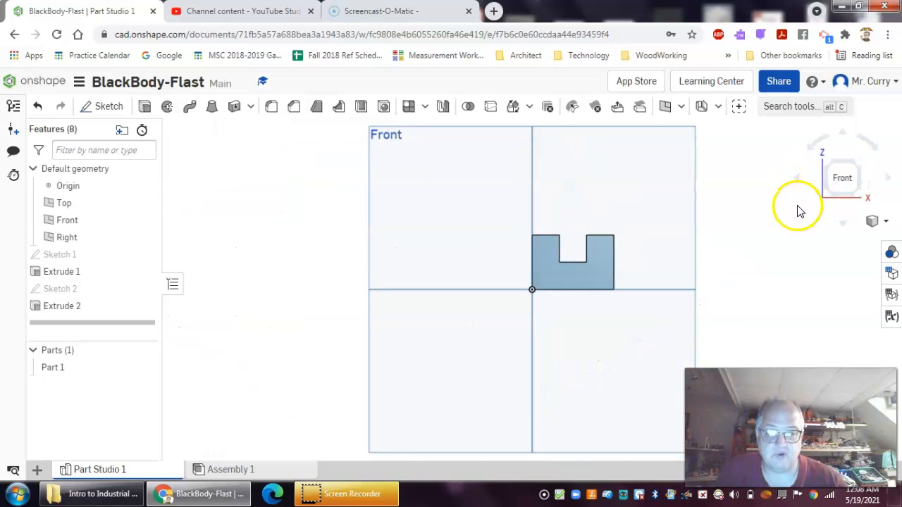
click(862, 168)
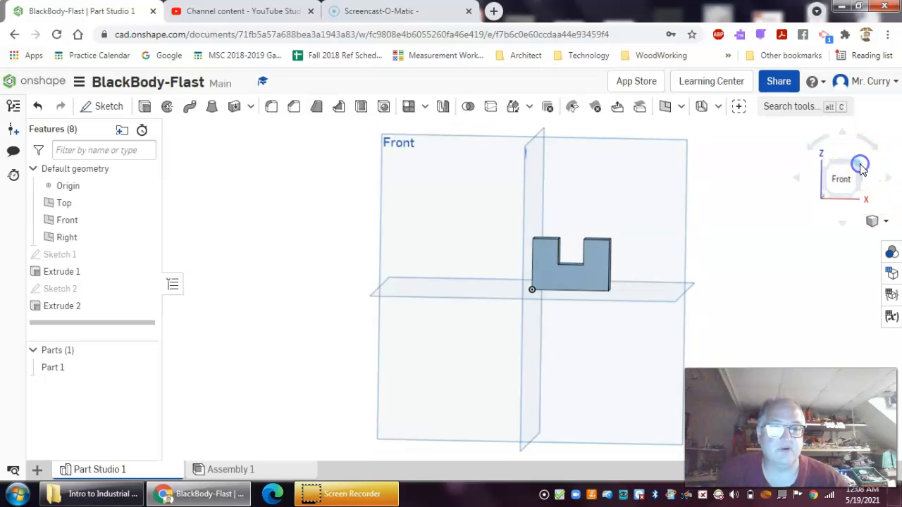
click(862, 186)
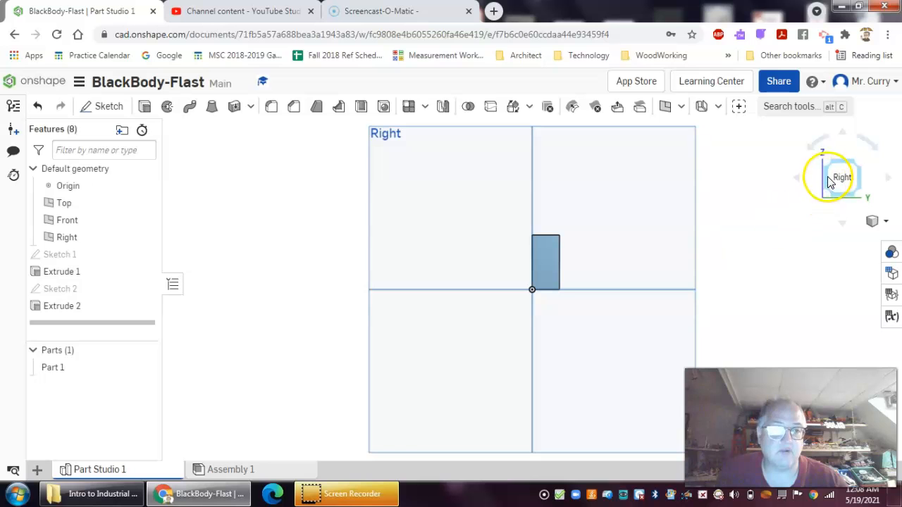
click(833, 165)
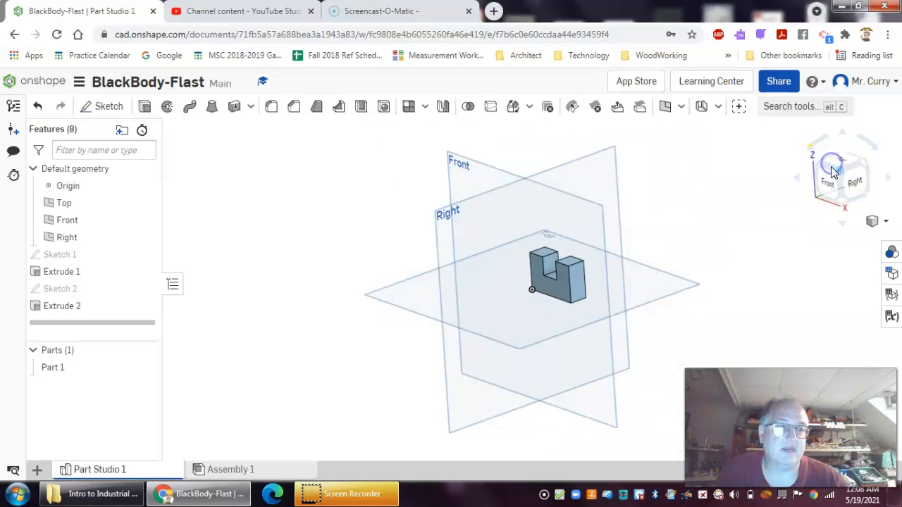
click(843, 167)
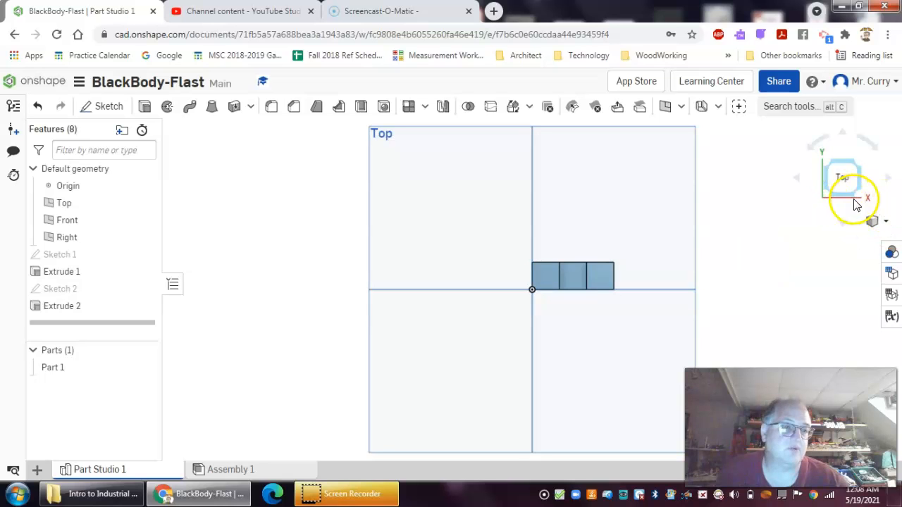
click(884, 230)
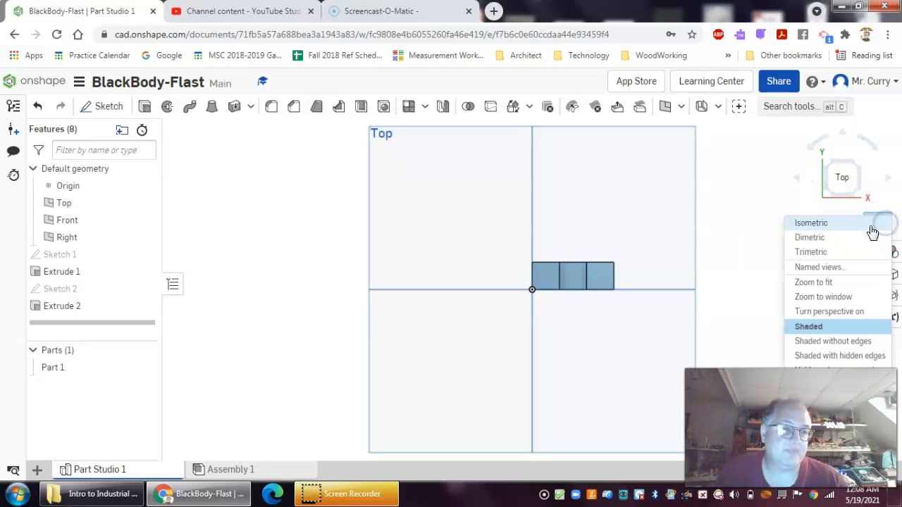
click(813, 224)
scroll(627, 246, up, 5)
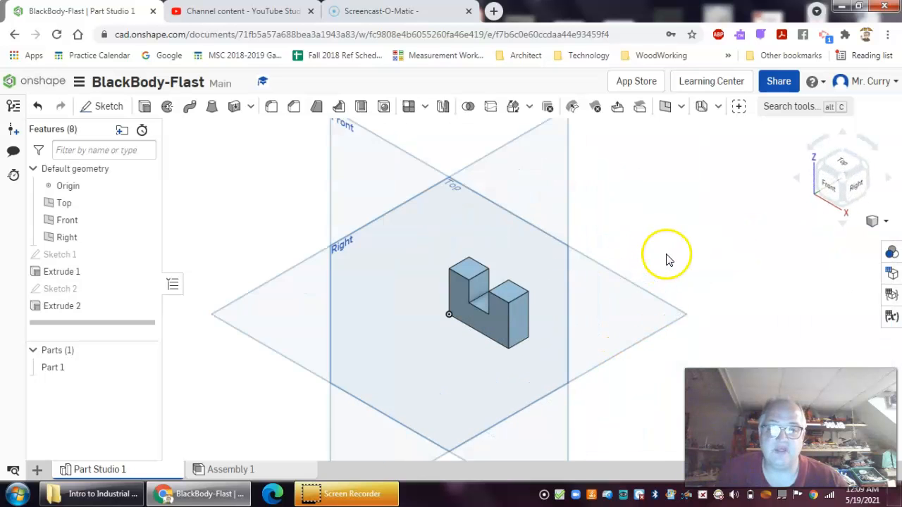
scroll(630, 226, down, 2)
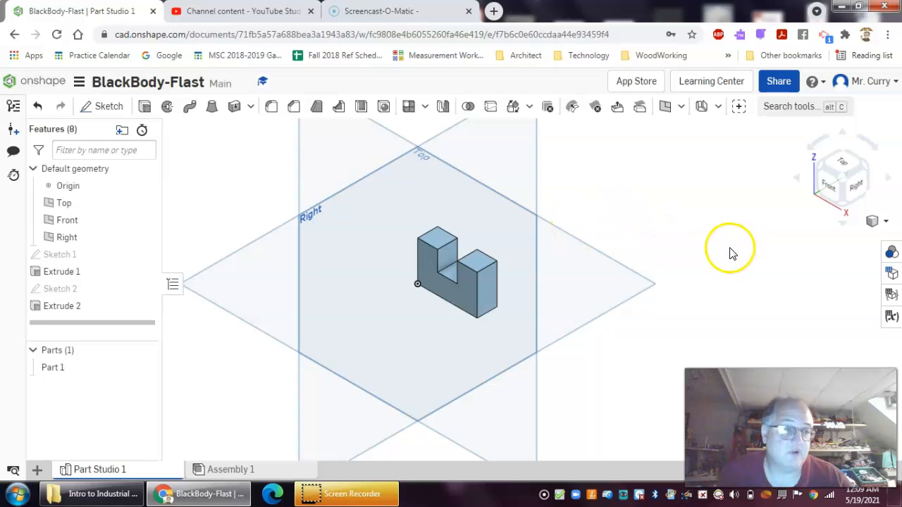
- Add a black face appearance to all ten faces of the notched block and close the appearances list
click(892, 254)
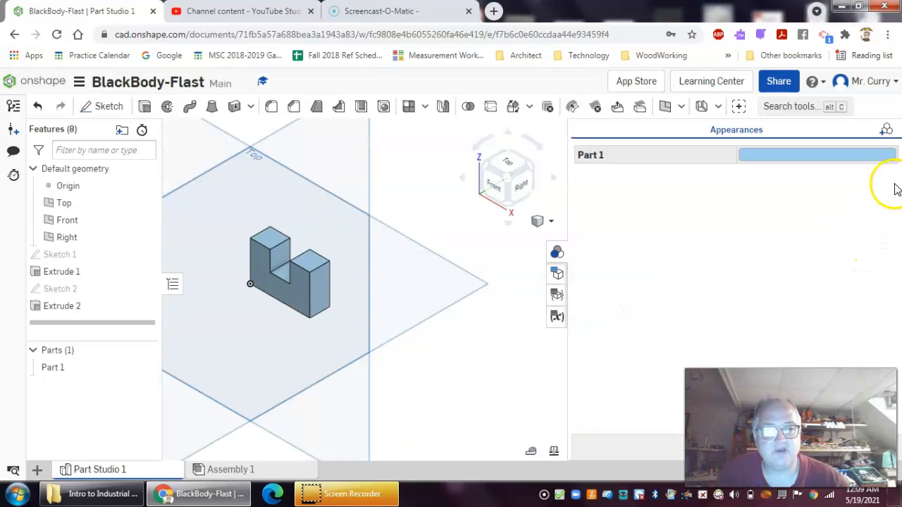
click(887, 132)
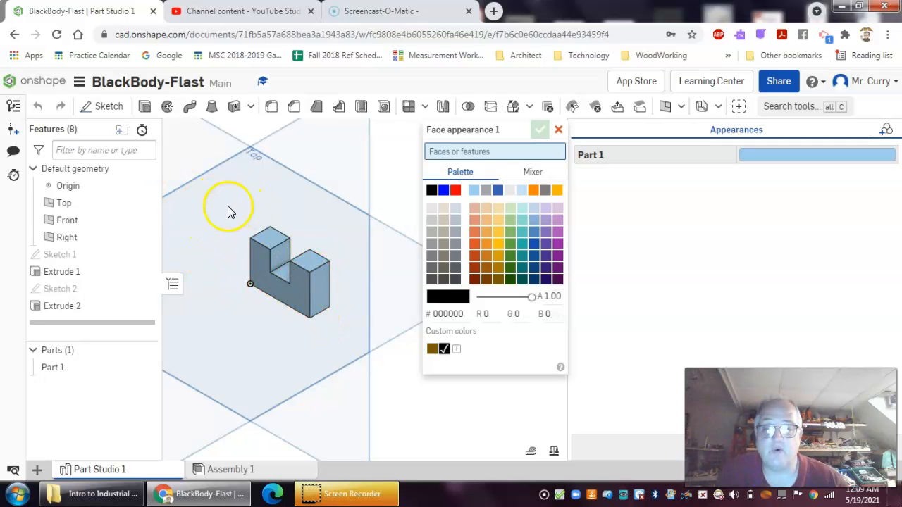
drag(227, 206, 361, 356)
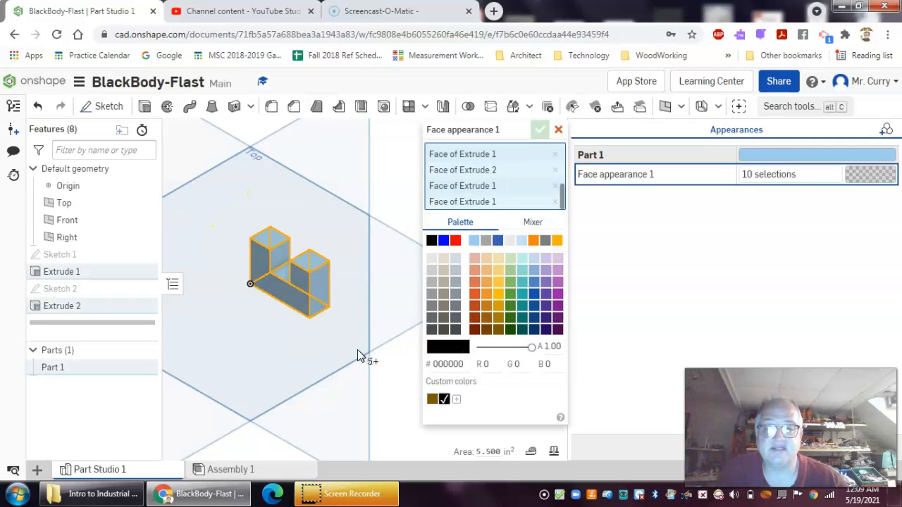
drag(564, 195, 576, 252)
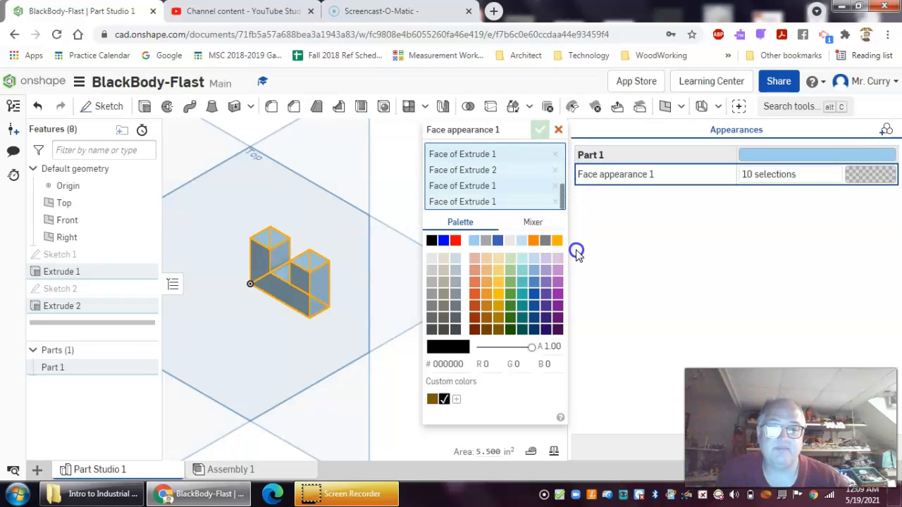
click(431, 241)
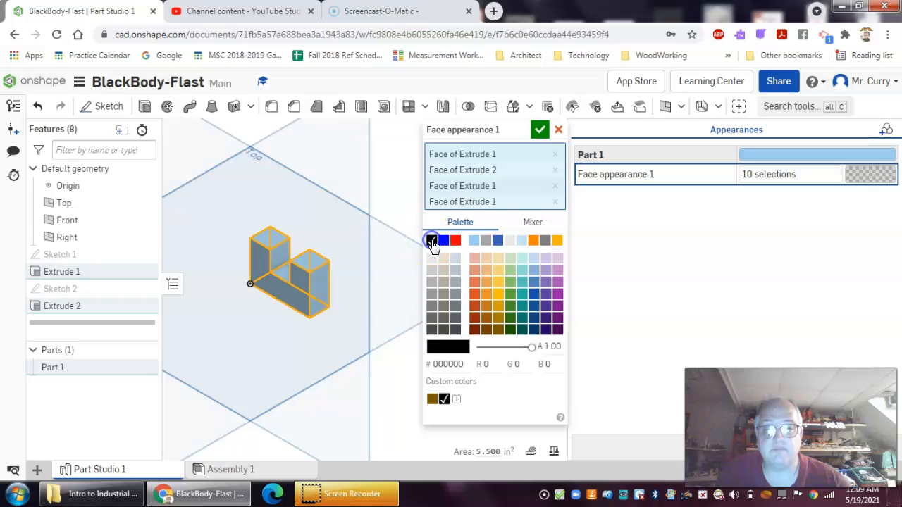
click(544, 131)
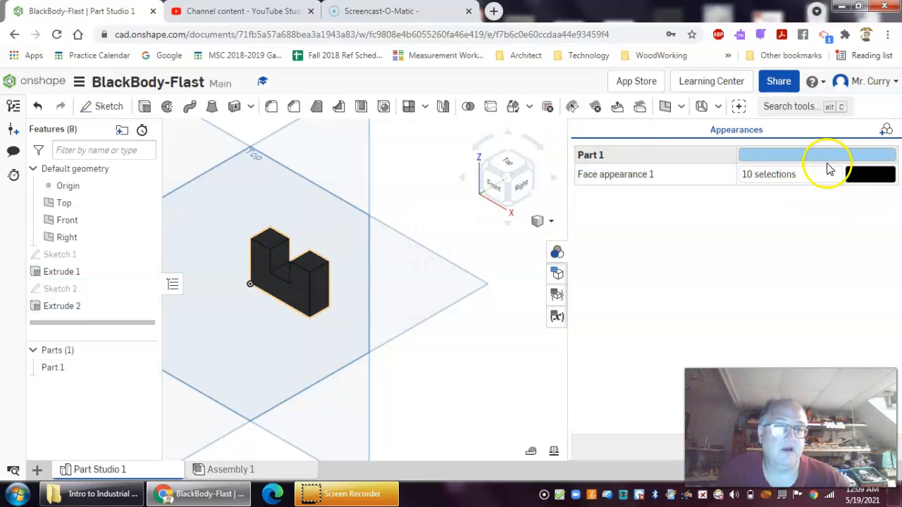
click(556, 257)
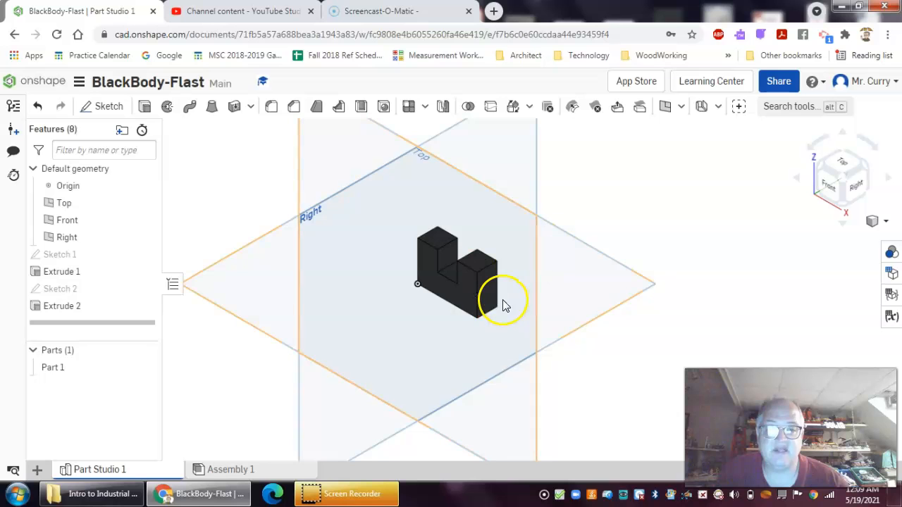
right_drag(535, 309, 527, 289)
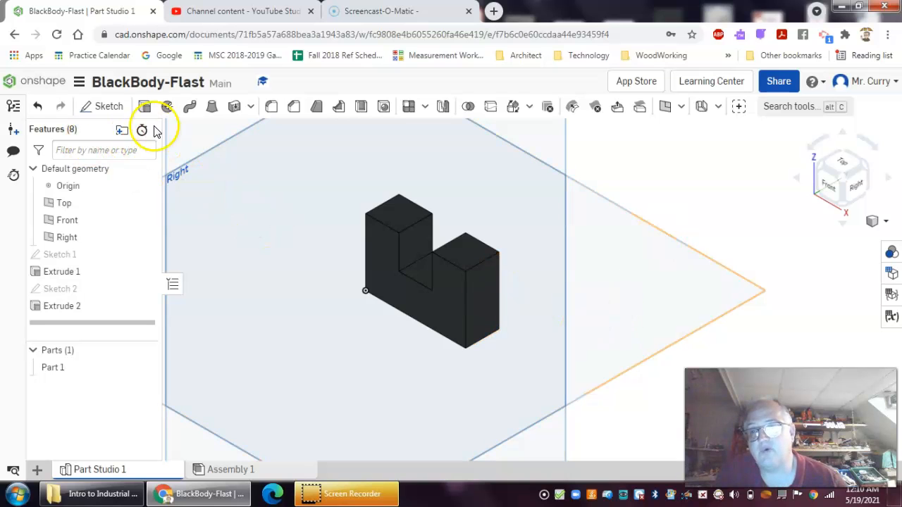
- Return to the My Onshape documents list and select the BlackBody-Flast document
click(51, 83)
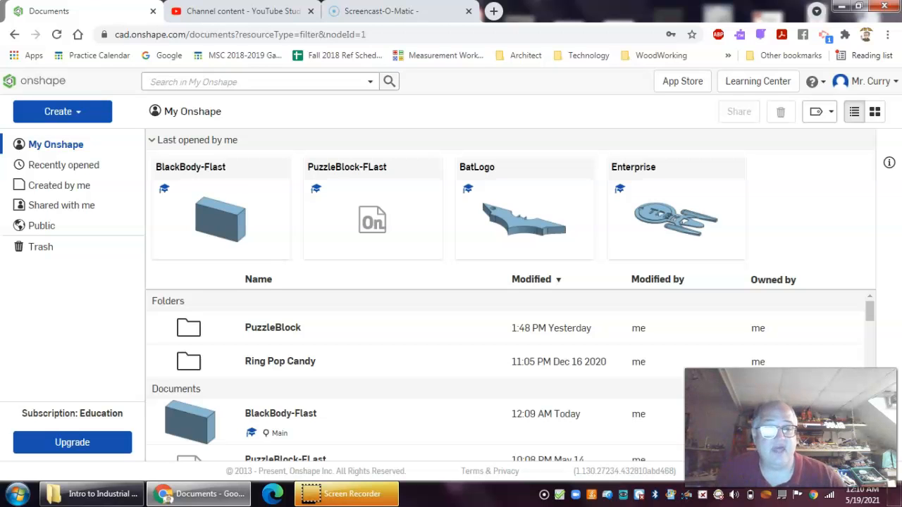
click(387, 425)
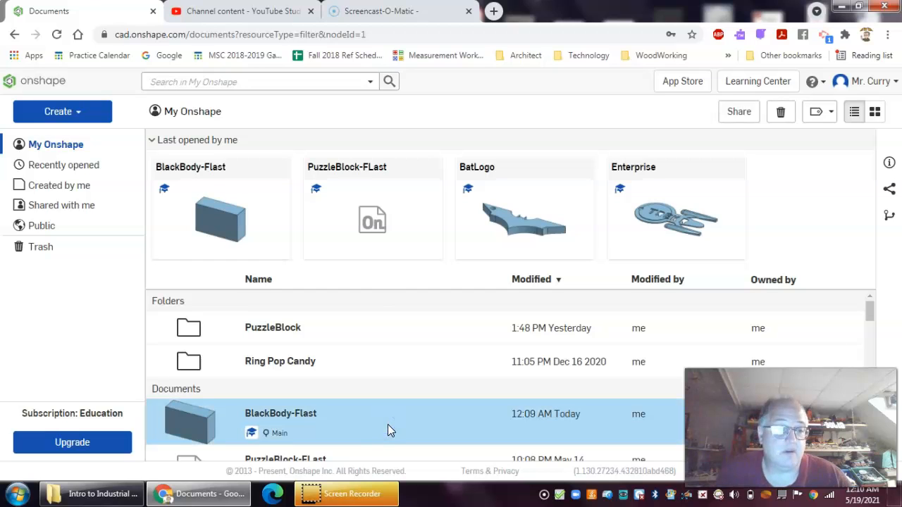